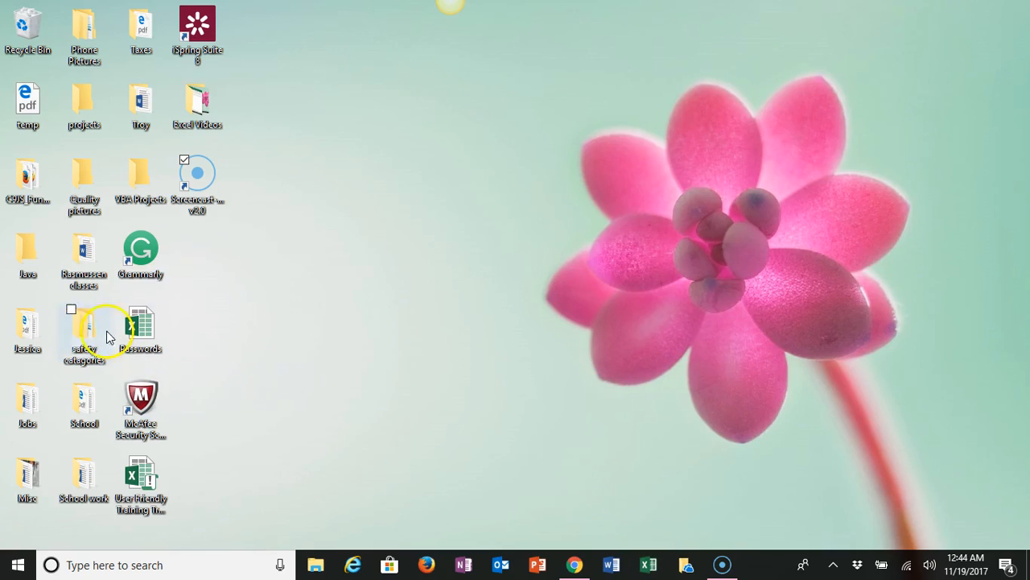
Start Excel 2016 in a maximized window and create a blank workbook
click(17, 567)
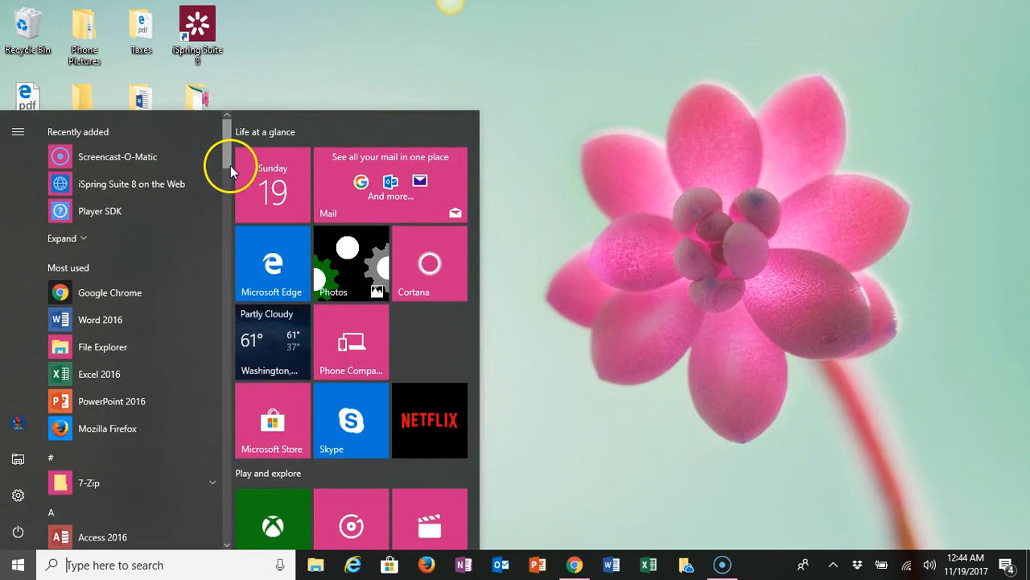
drag(228, 167, 231, 258)
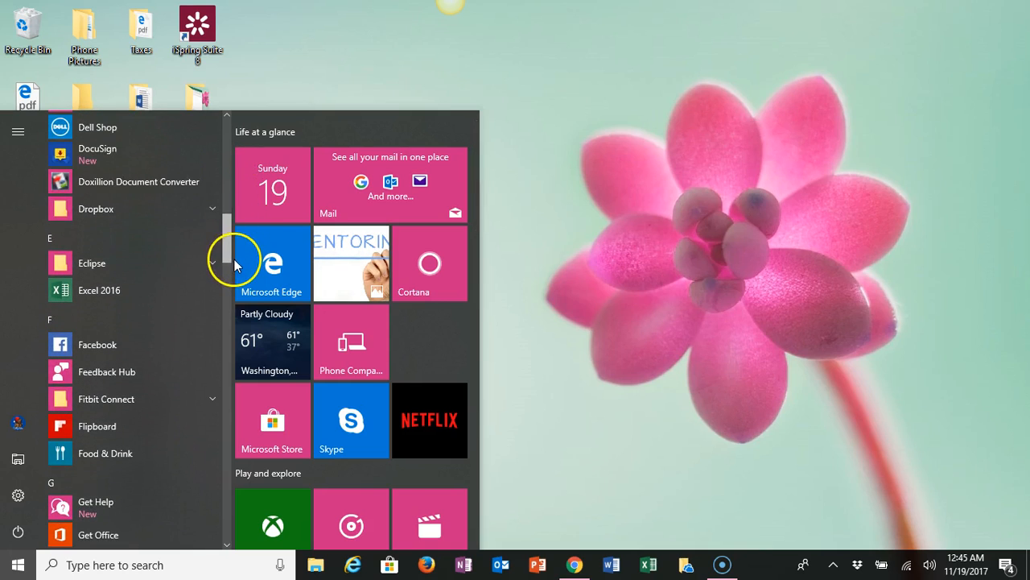
click(107, 290)
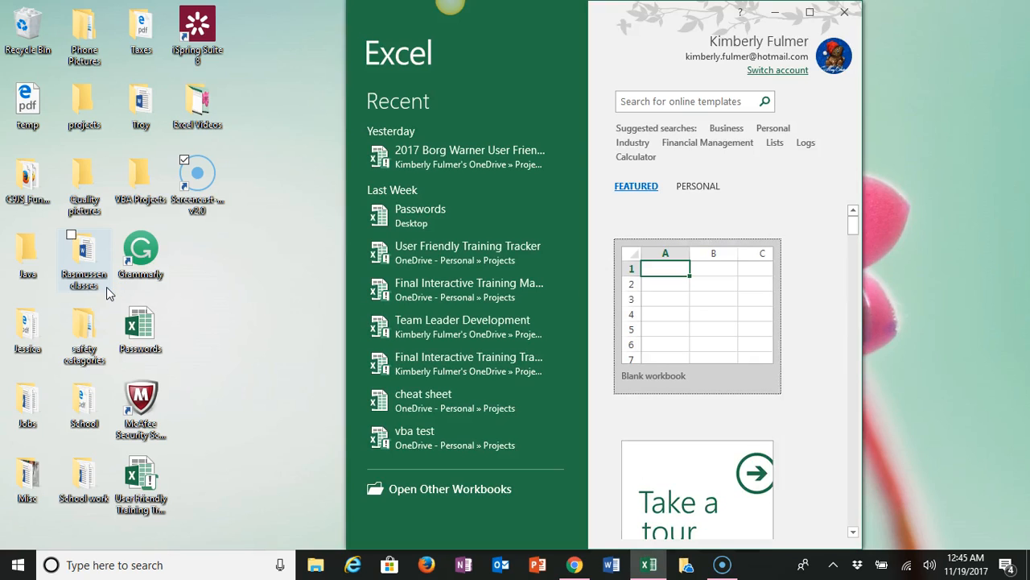
click(811, 15)
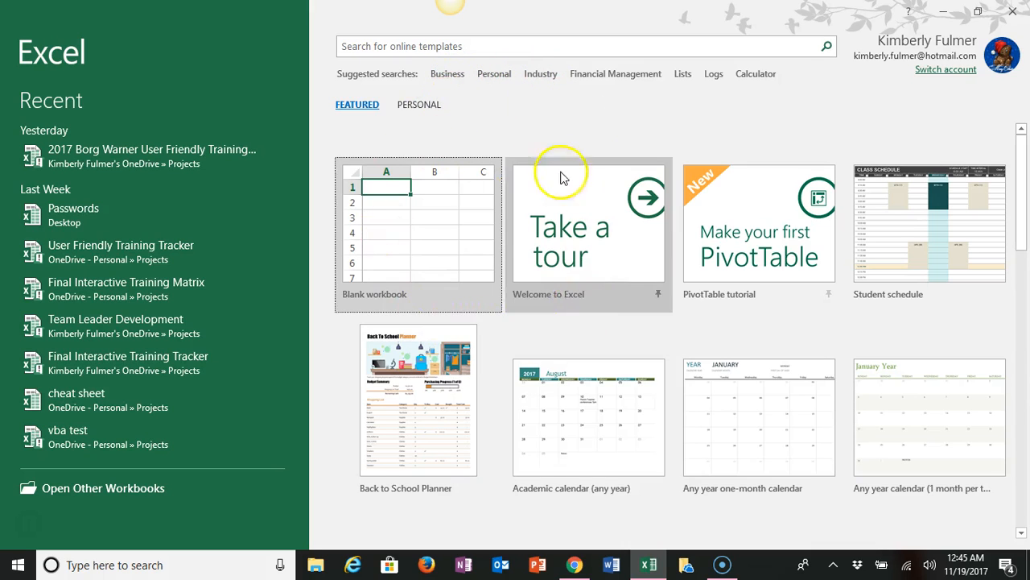
click(405, 255)
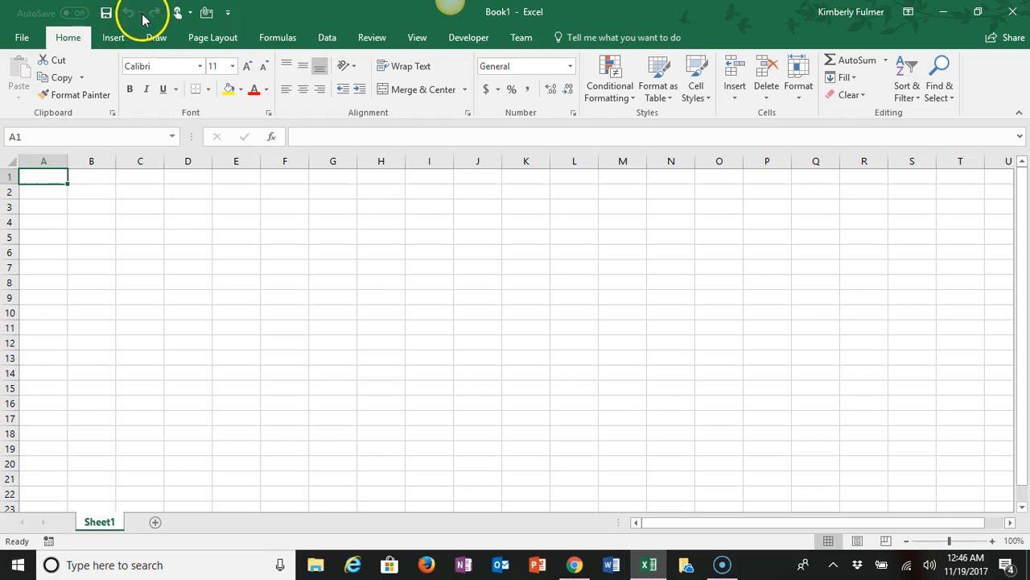
Add the Spelling command to the Quick Access Toolbar and remove it again
click(228, 15)
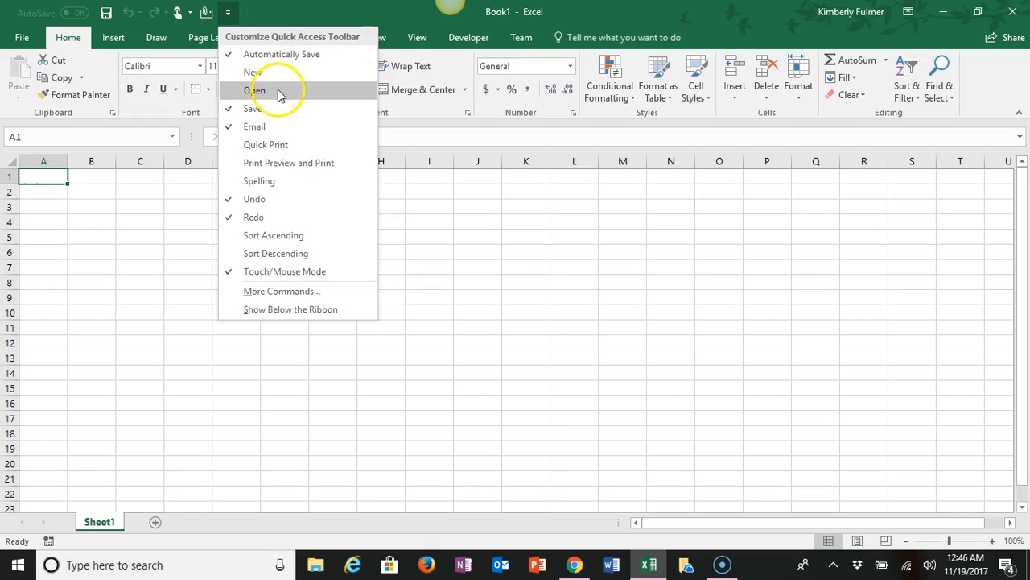
click(259, 181)
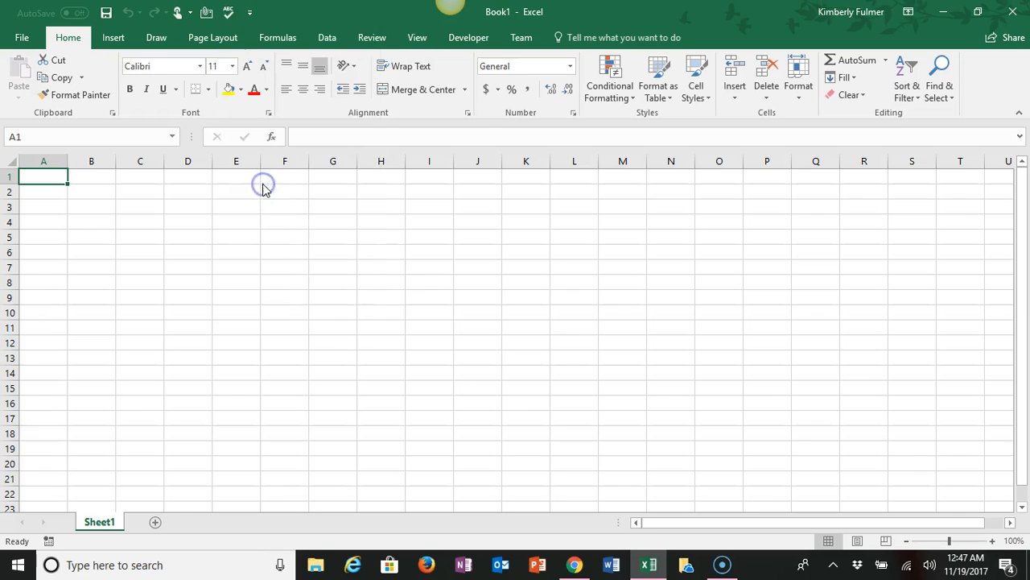
click(249, 13)
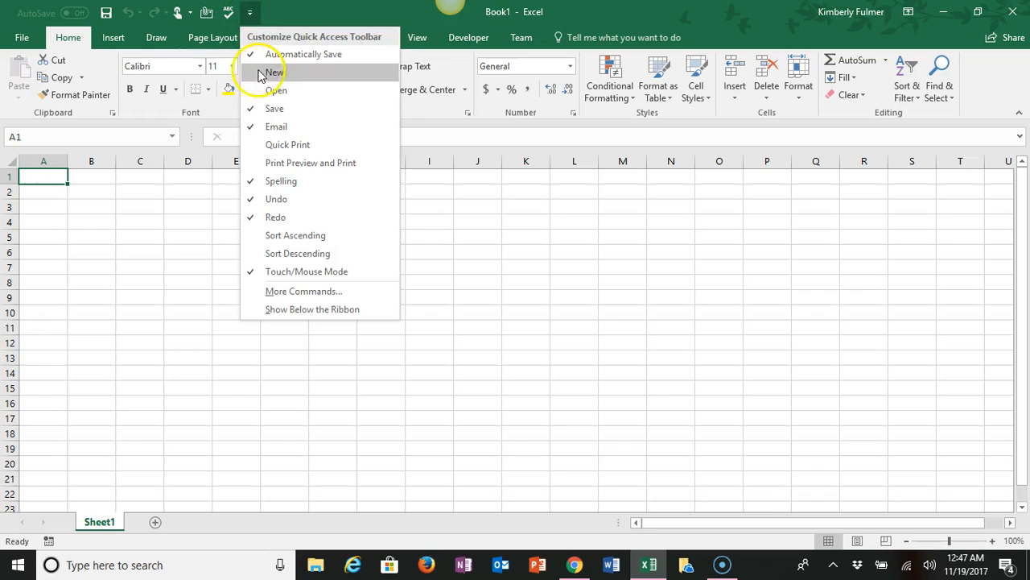
click(271, 182)
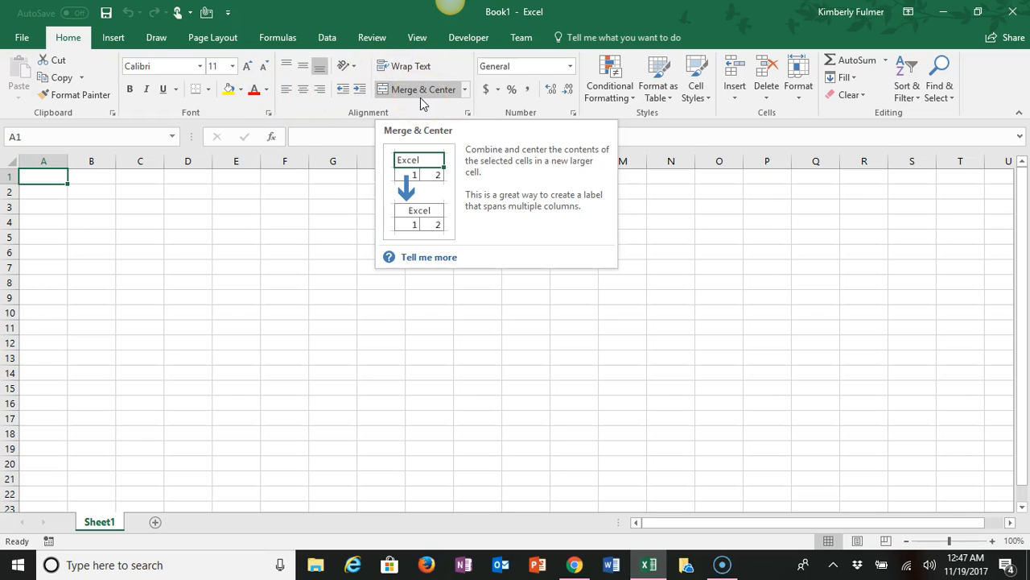
Display the Review commands, and restore the workbook window to its smaller size before maximizing it again
click(419, 67)
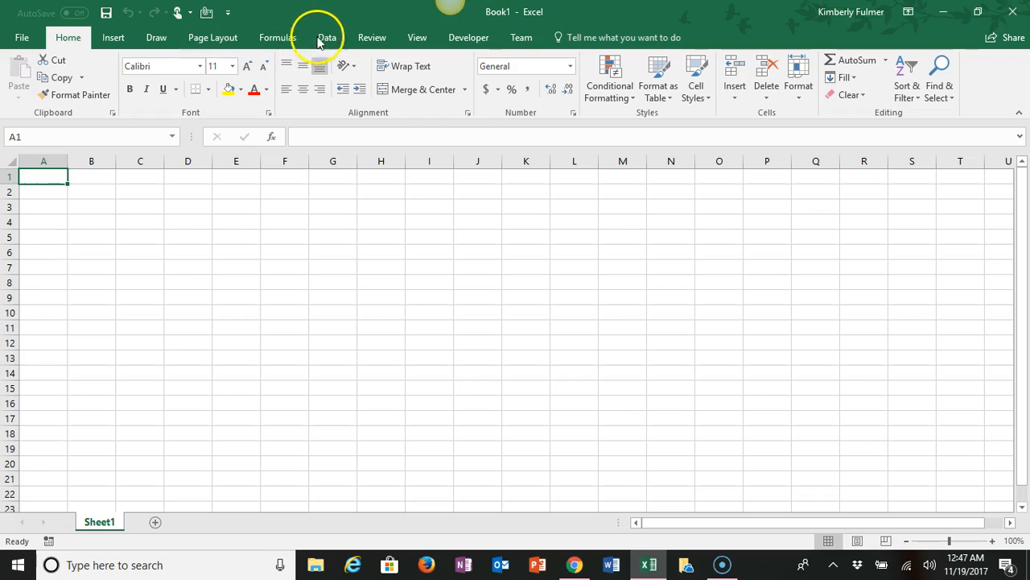
click(371, 37)
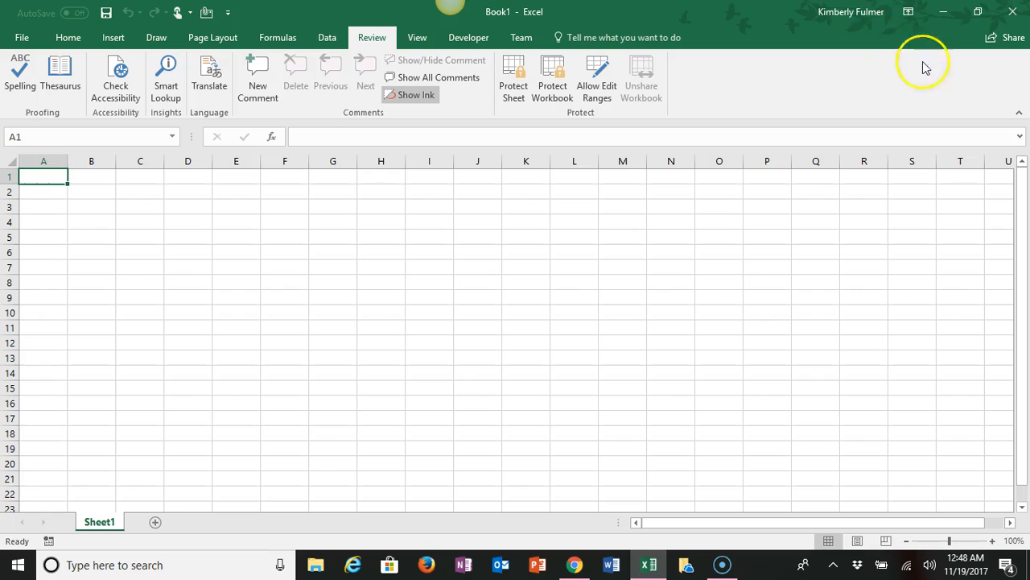
click(977, 13)
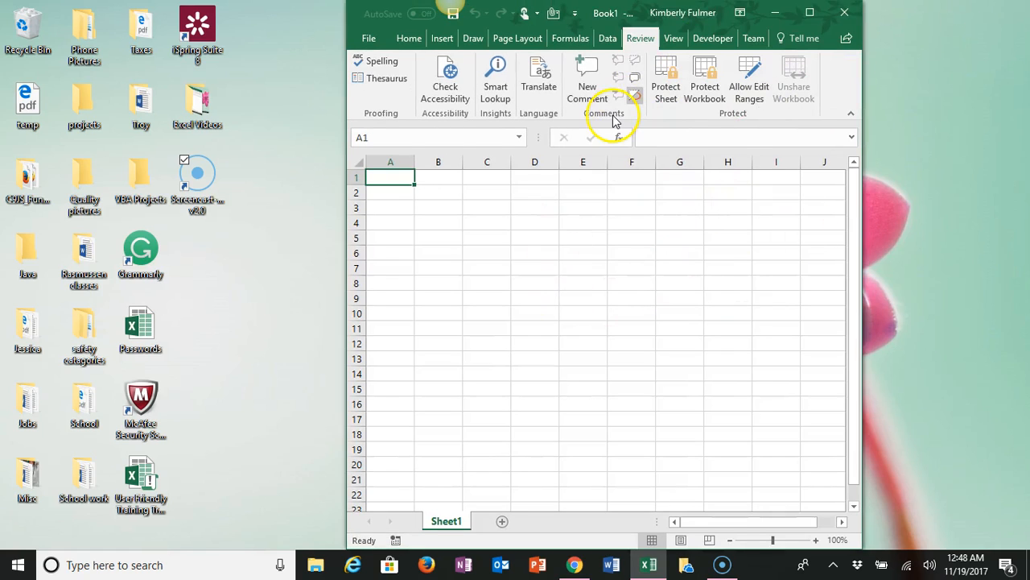
click(809, 15)
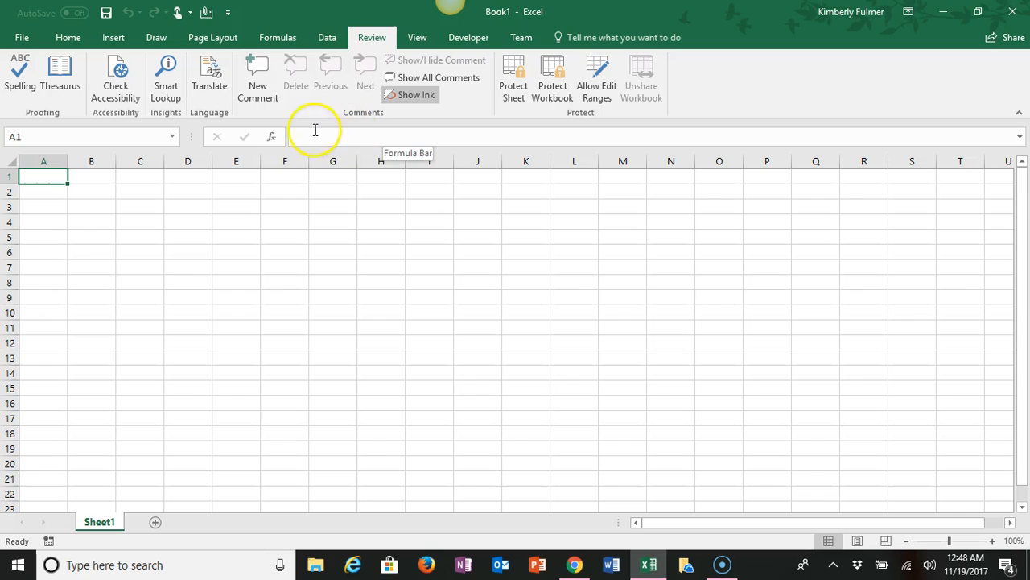
Display the Formulas commands, and collapse the ribbon before expanding it again
click(263, 39)
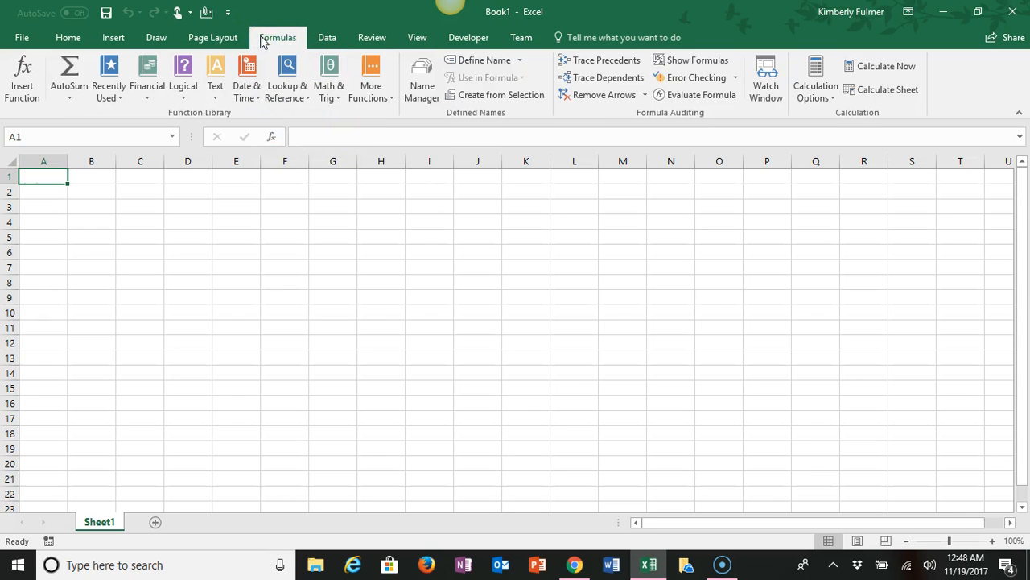
double_click(263, 40)
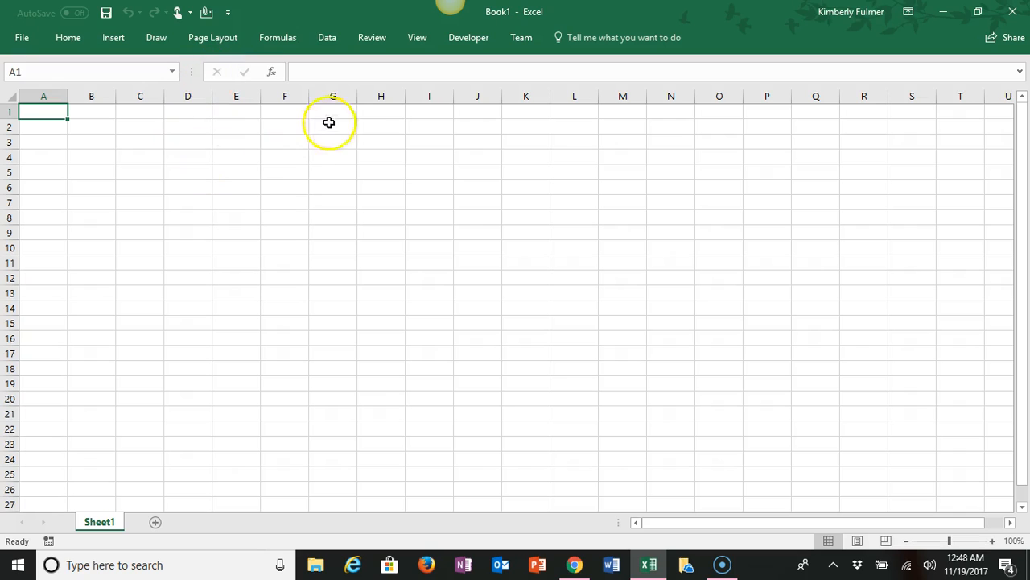
click(282, 41)
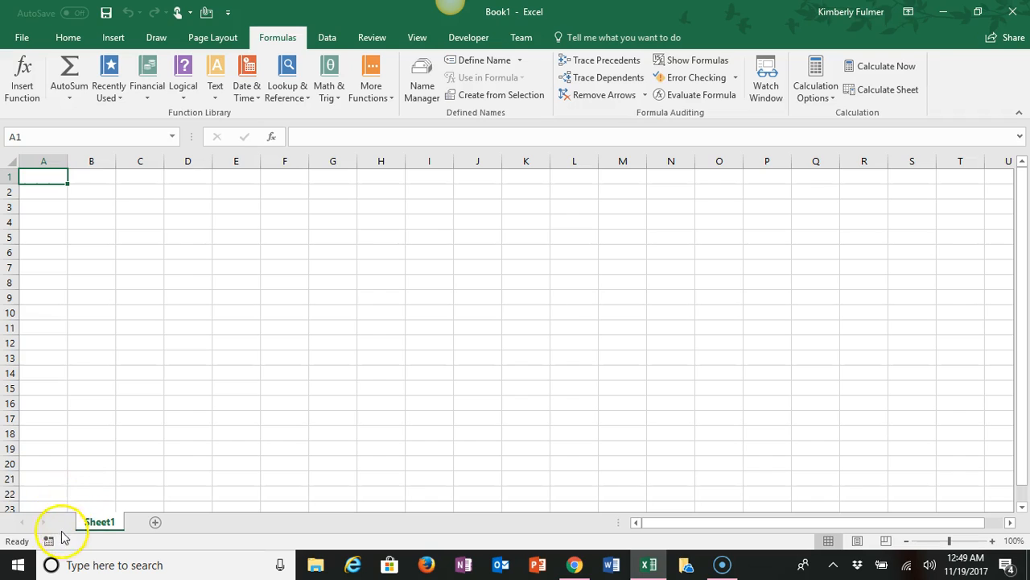
Add a second worksheet to the workbook and rename it Hello
click(155, 523)
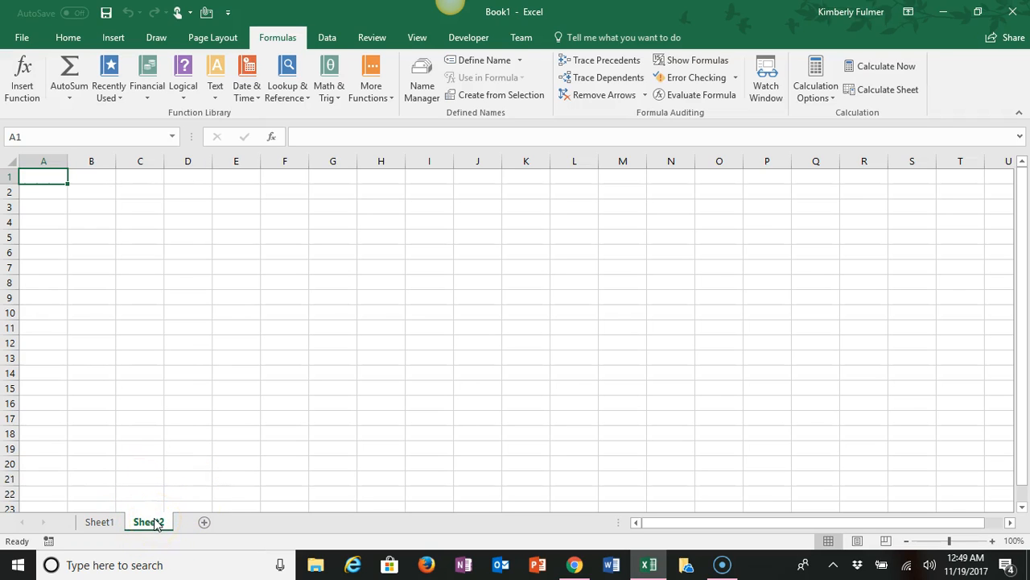
double_click(157, 522)
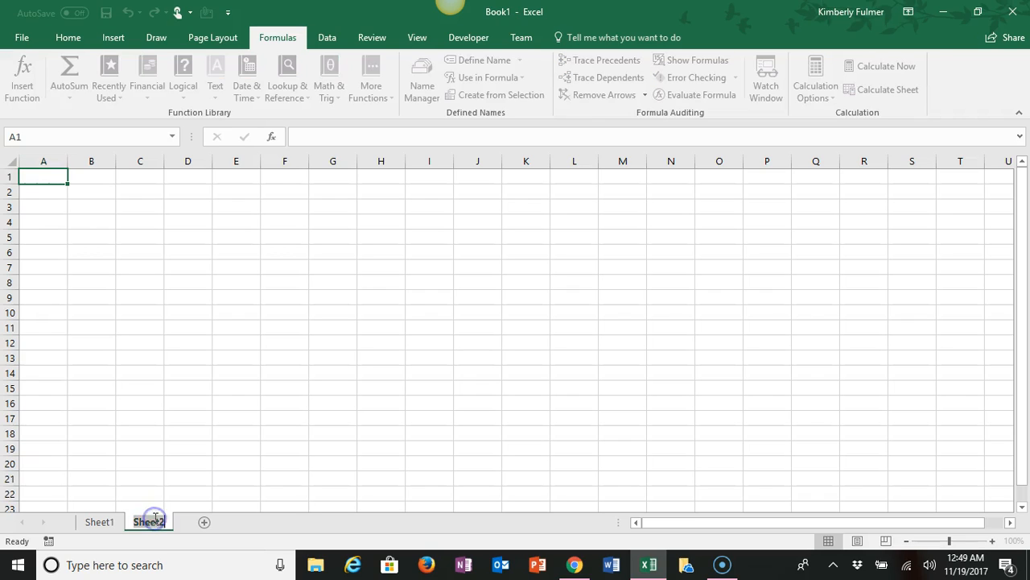
text(Hello)
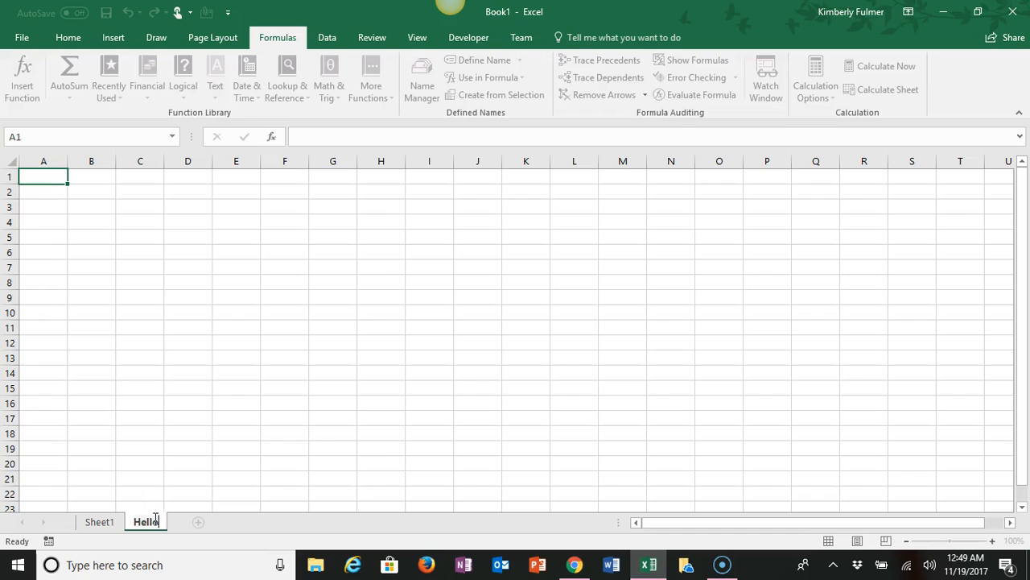
click(155, 505)
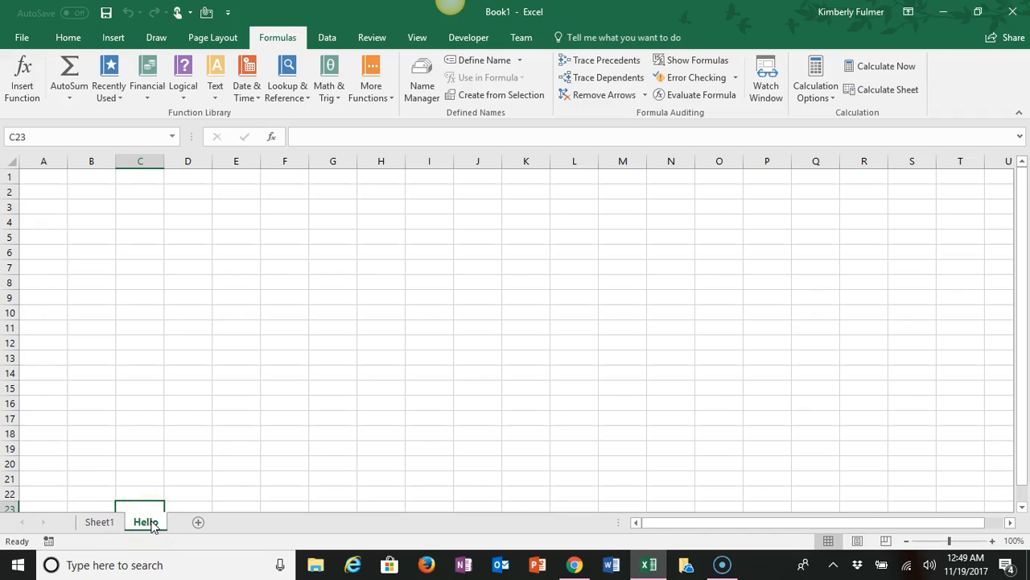
Add a third worksheet and try to give it the same name as the second one, Hello
click(198, 523)
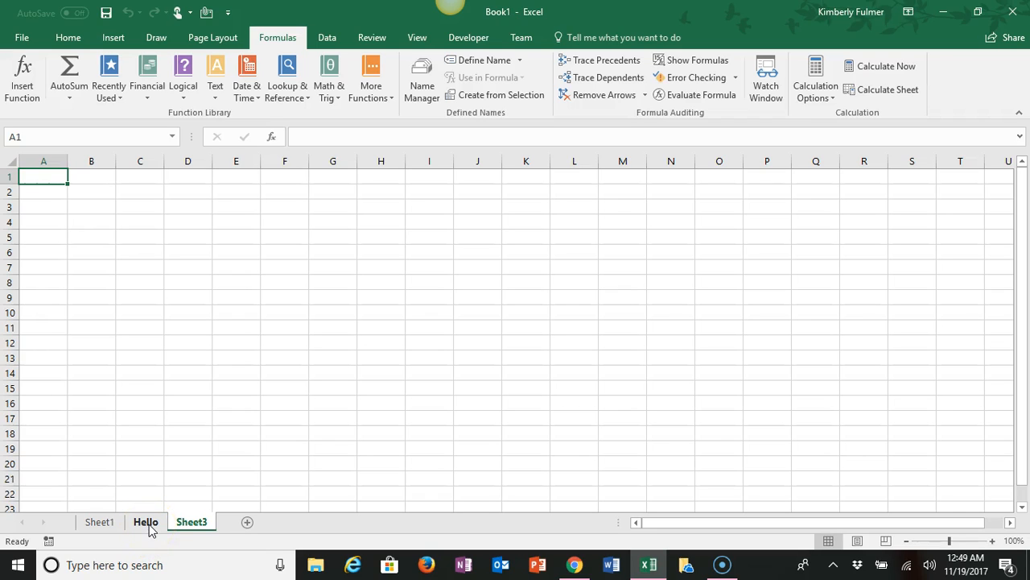
double_click(197, 522)
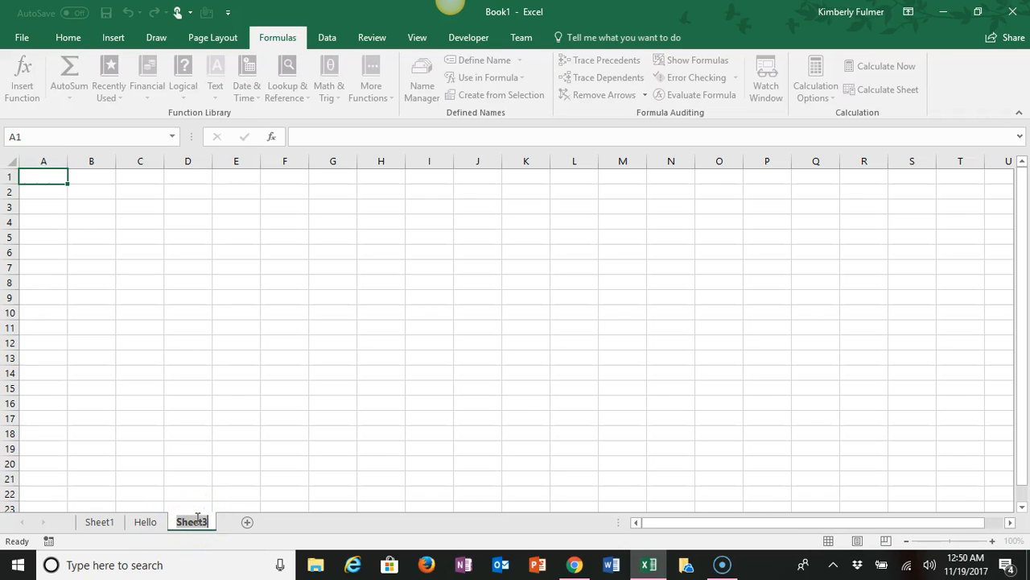
text(Hello)
click(198, 494)
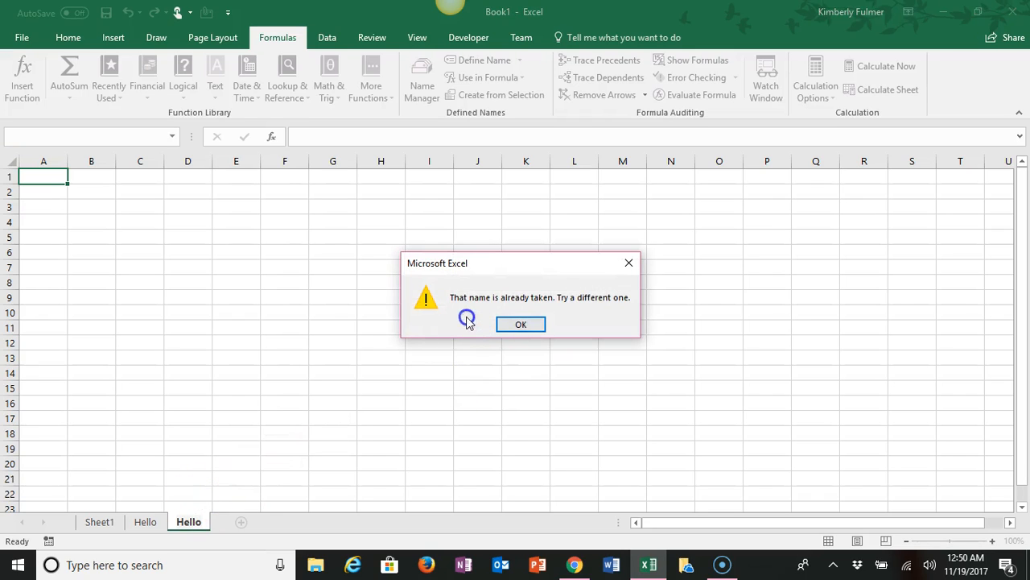
click(530, 322)
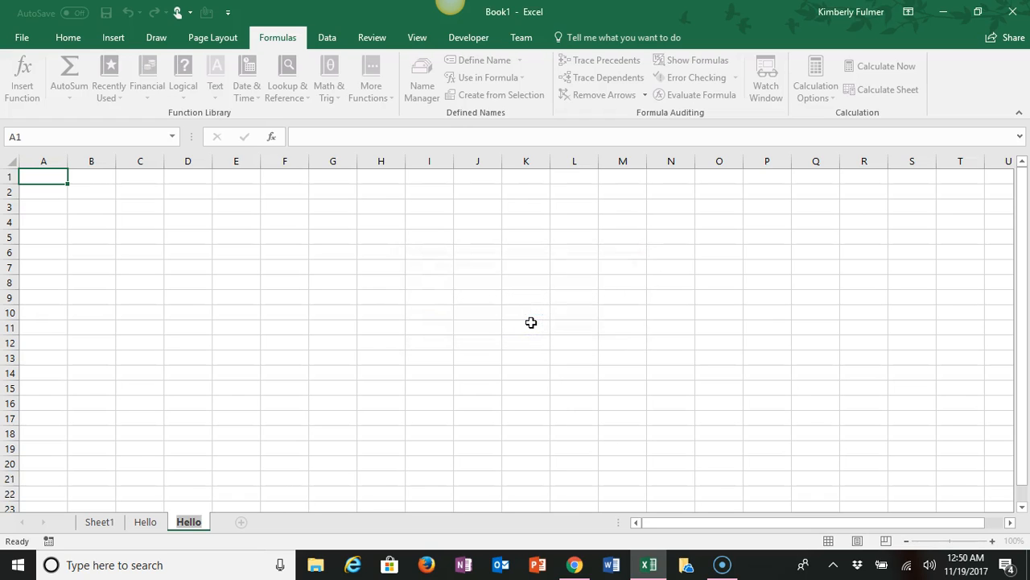
Rename the third worksheet as Goodbye
key(BackSpace)
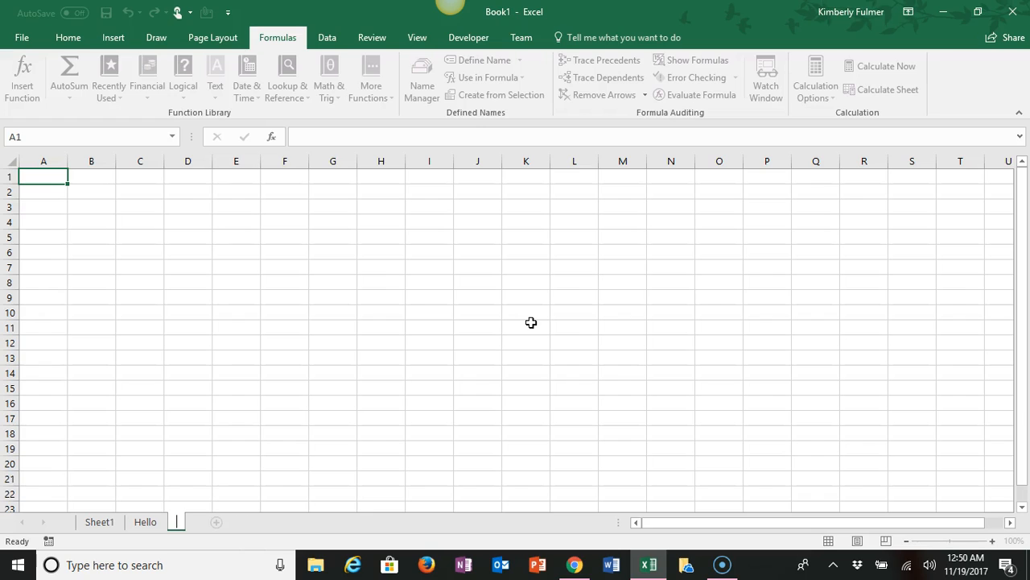
text(Boo)
key(BackSpace)
key(BackSpace)
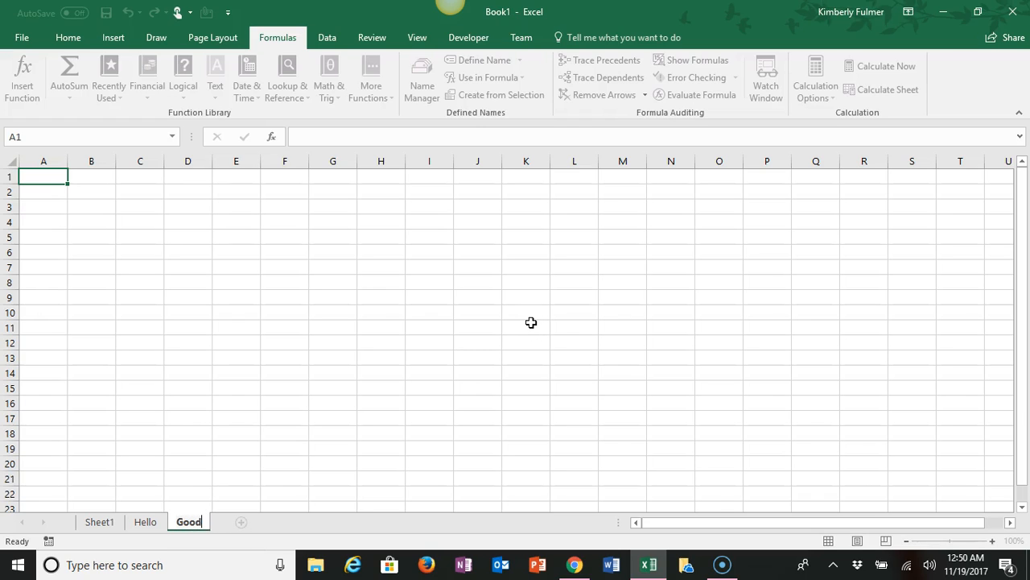
click(219, 477)
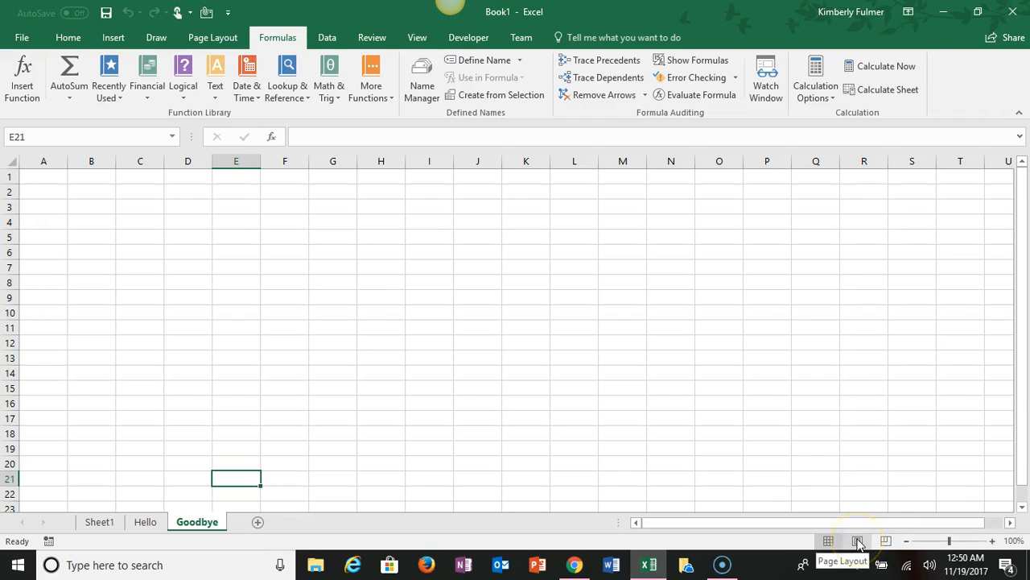
View the Goodbye sheet in Page Layout view and return to Normal view
click(858, 542)
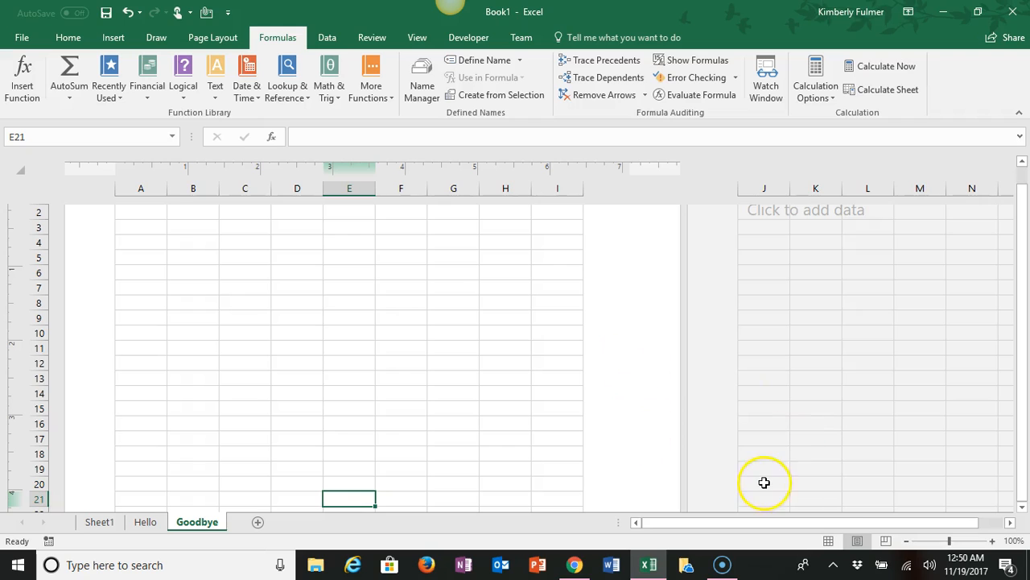
click(830, 544)
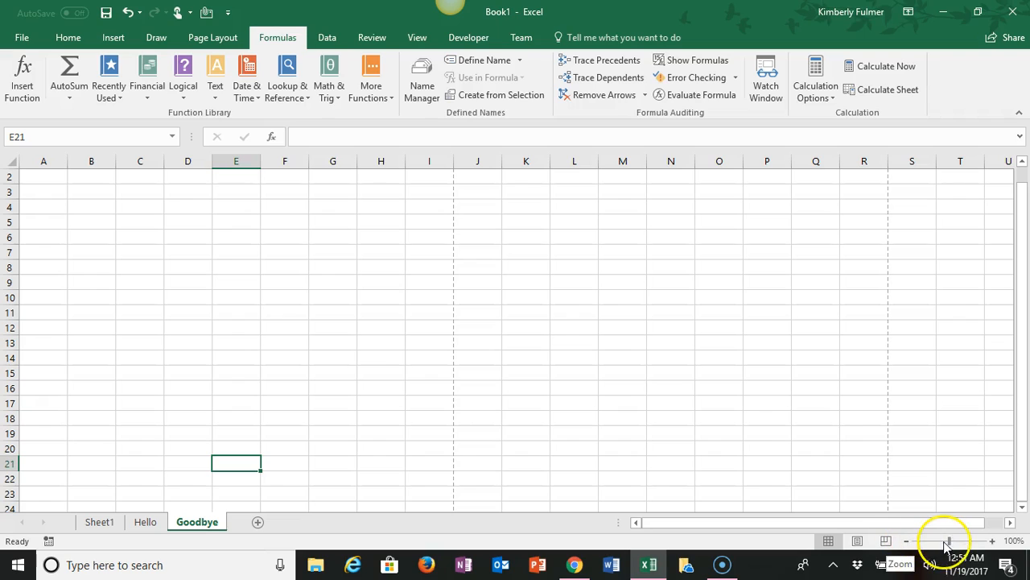
Zoom the Goodbye sheet in to 244%, reduce its zoom to 80%, and display the Home commands
mouse_move(950, 544)
mouse_down()
mouse_move(926, 544)
mouse_move(969, 546)
mouse_up()
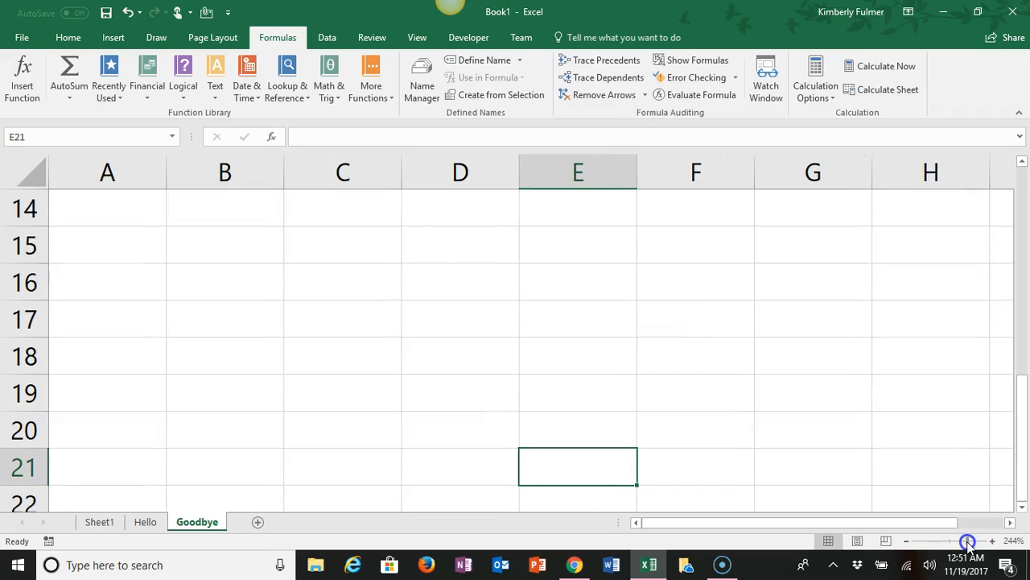
click(906, 542)
click(907, 543)
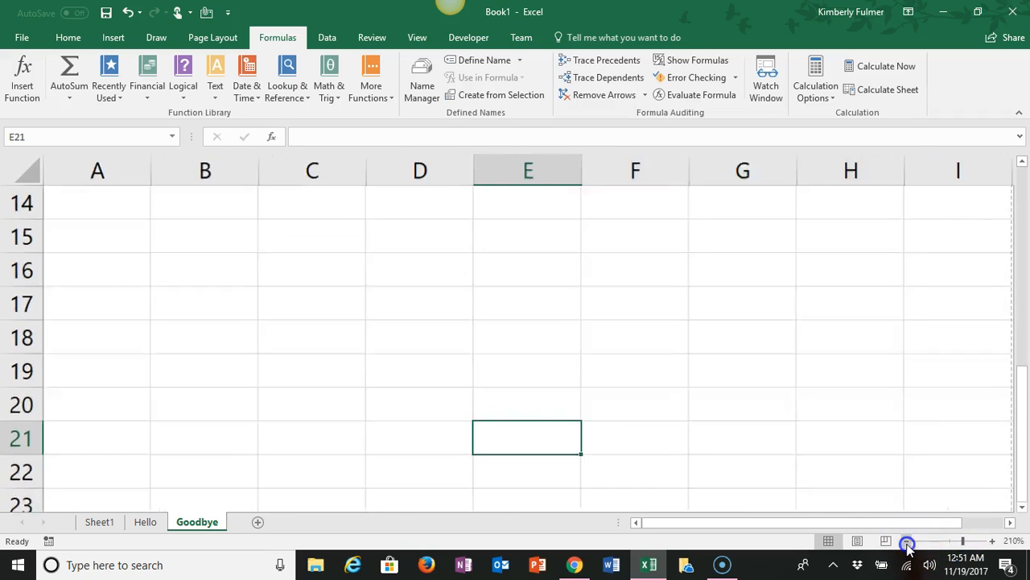
click(907, 542)
click(908, 542)
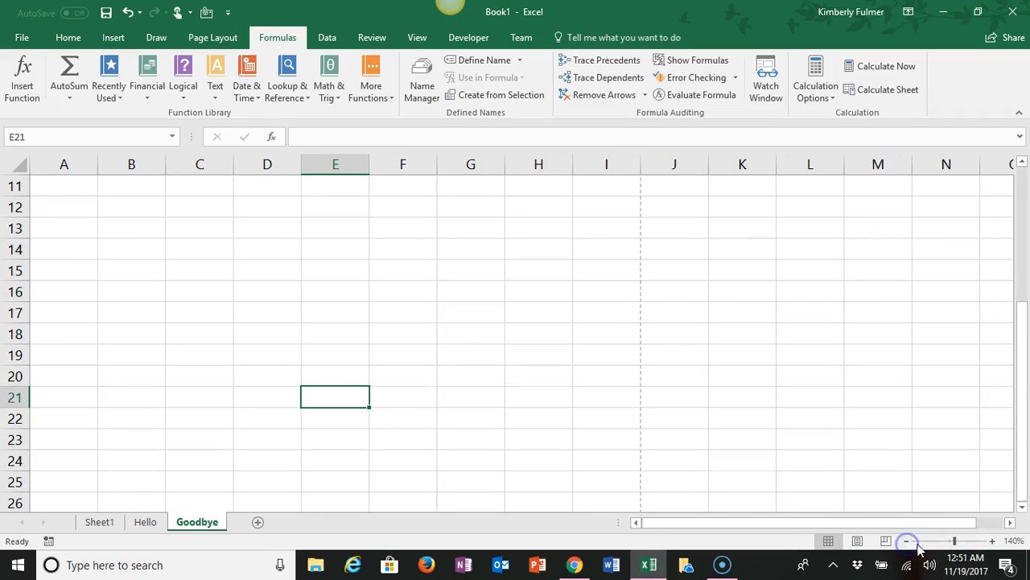
click(993, 541)
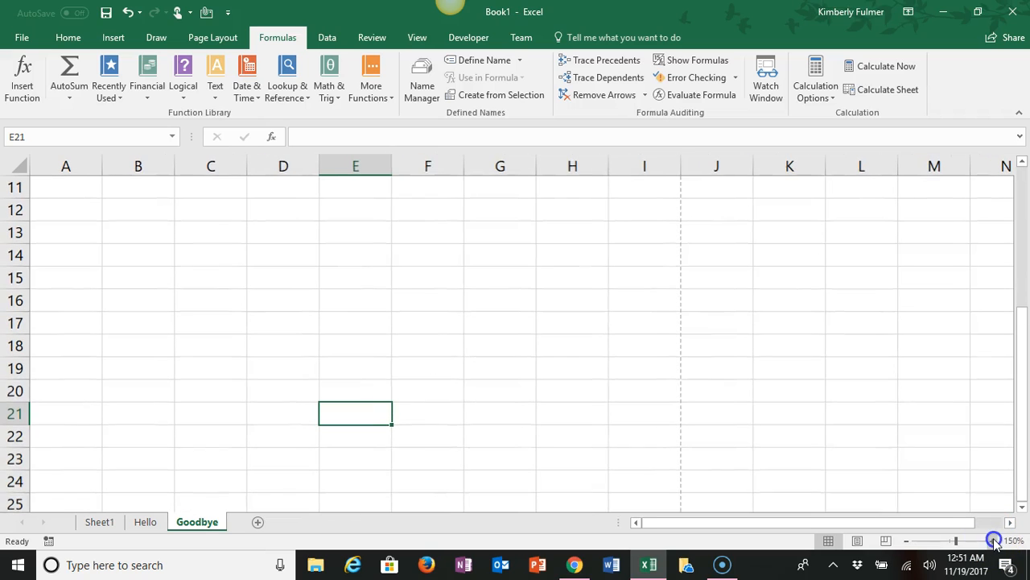
click(907, 541)
click(908, 541)
click(907, 542)
click(907, 541)
click(907, 542)
click(907, 541)
click(907, 542)
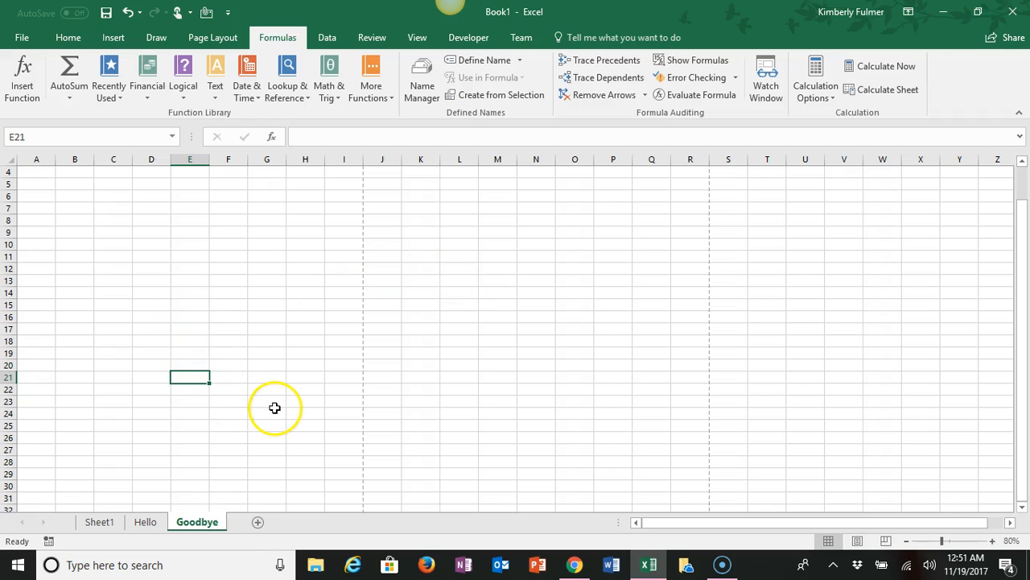
click(68, 38)
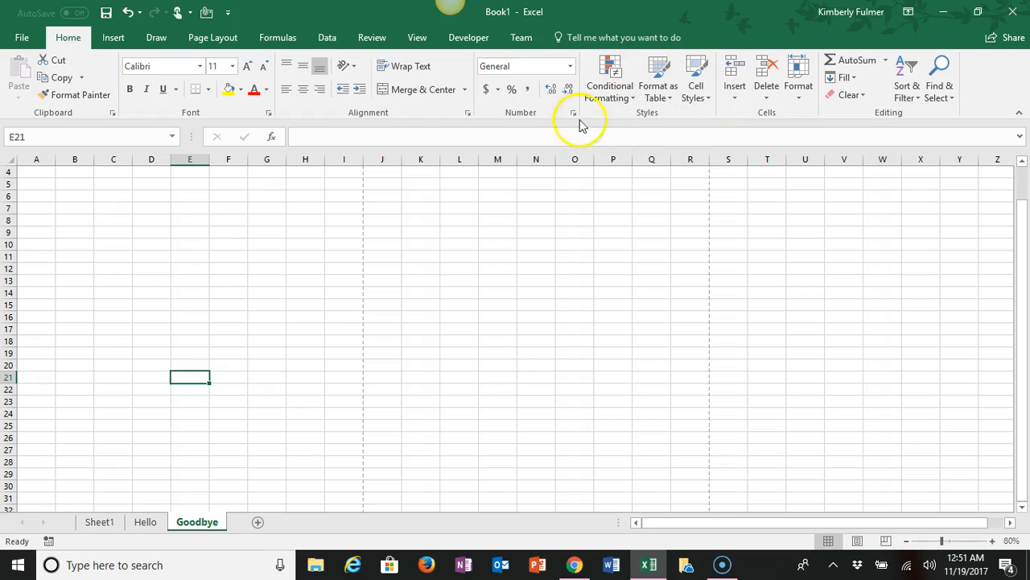
Increase the Goodbye sheet's zoom to 130%
click(49, 173)
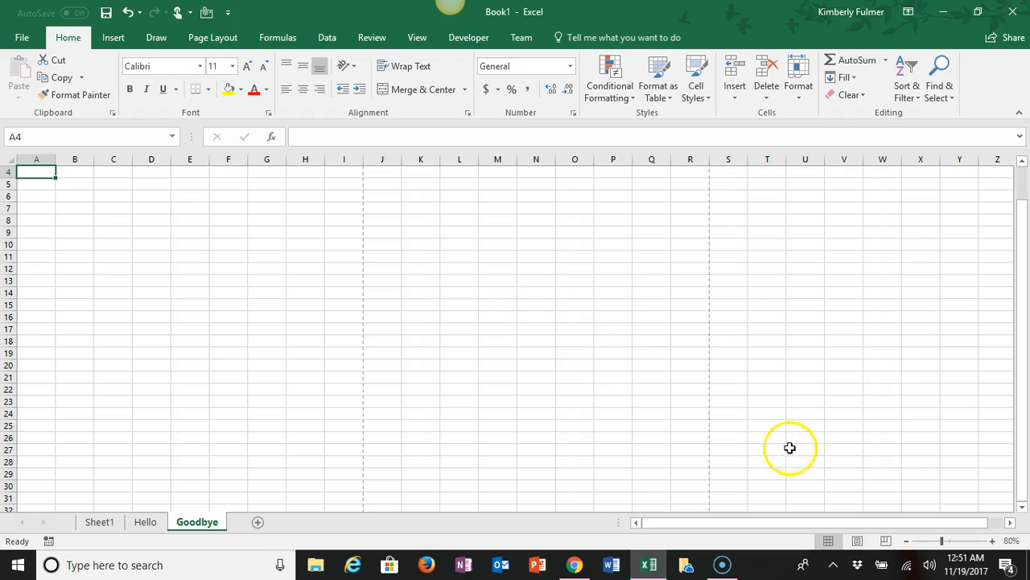
click(993, 541)
click(992, 541)
click(992, 541)
click(992, 541)
click(992, 541)
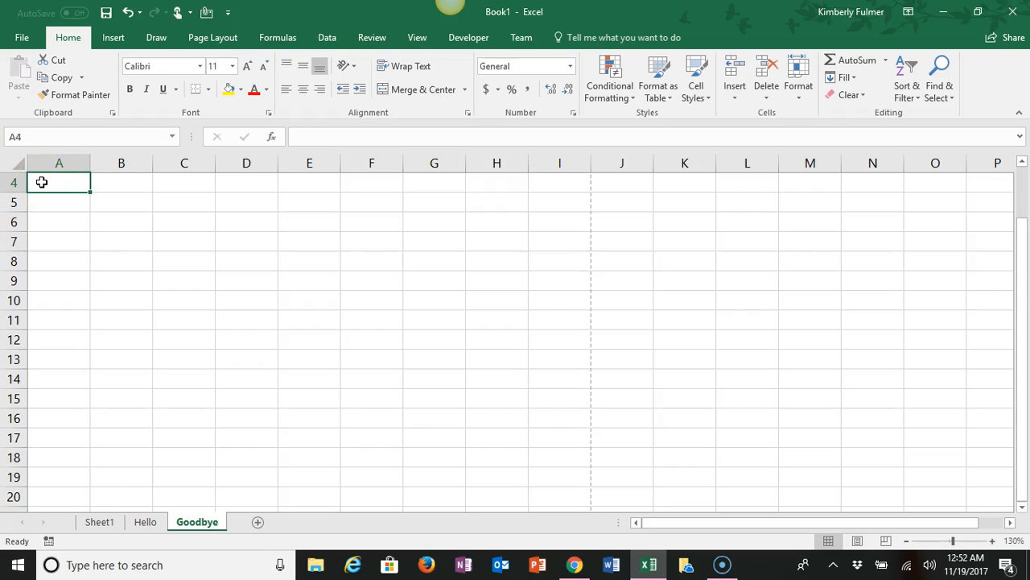
Enter Bold in cell A1 and 2017 in cell A2 of the Goodbye sheet
key(ctrl+Home)
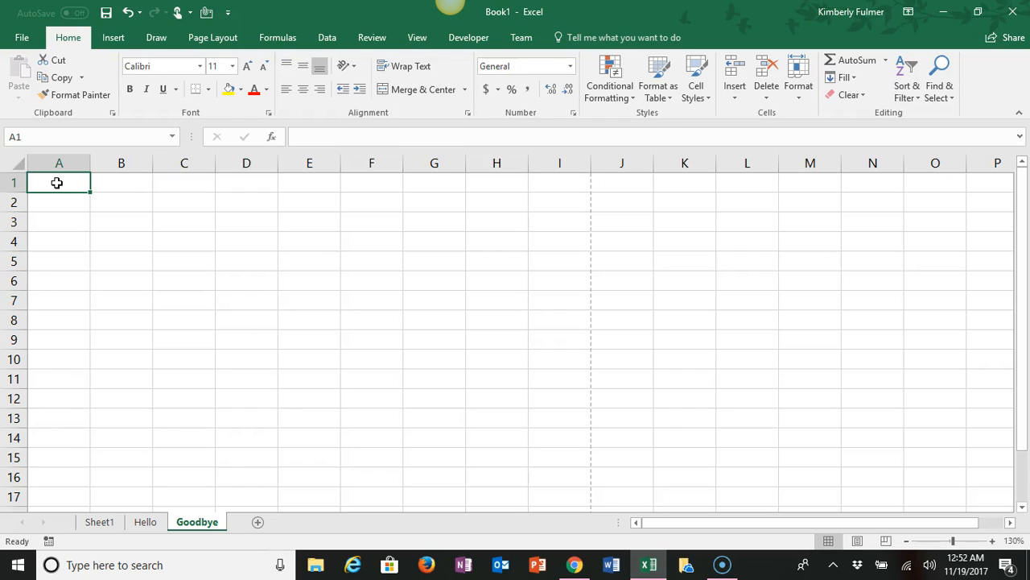
text(Bo)
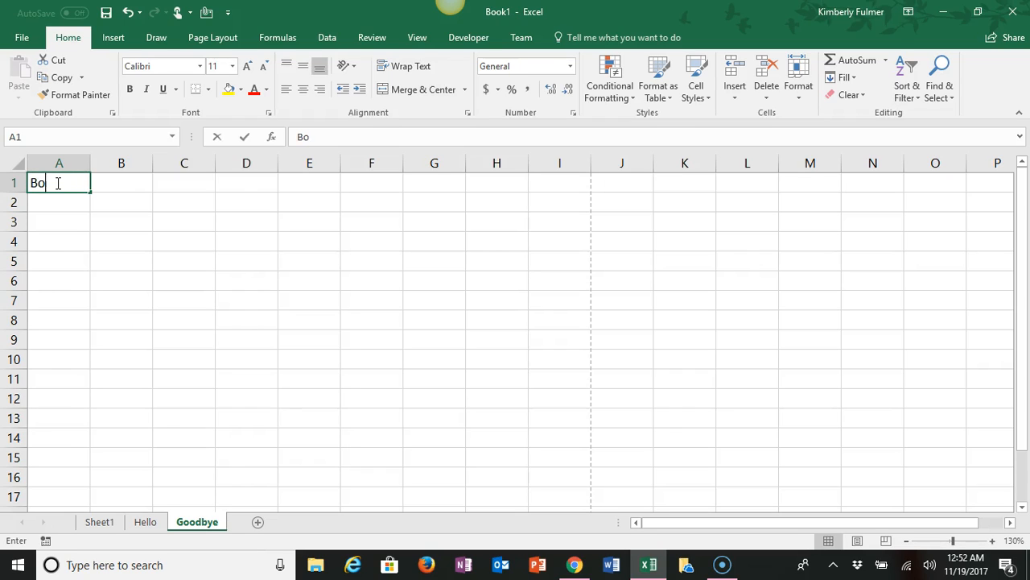
text(dl)
key(BackSpace)
key(BackSpace)
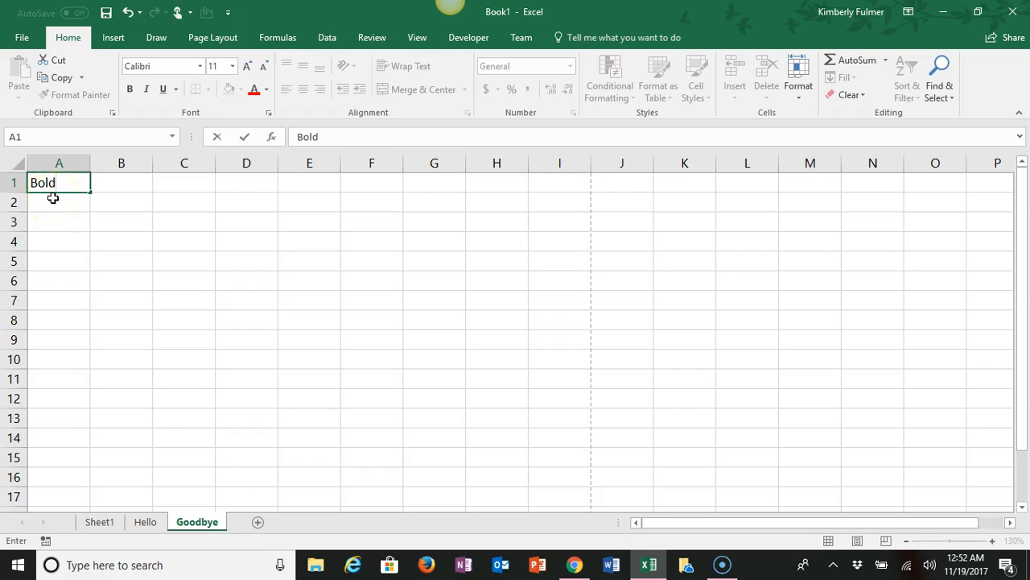
click(52, 197)
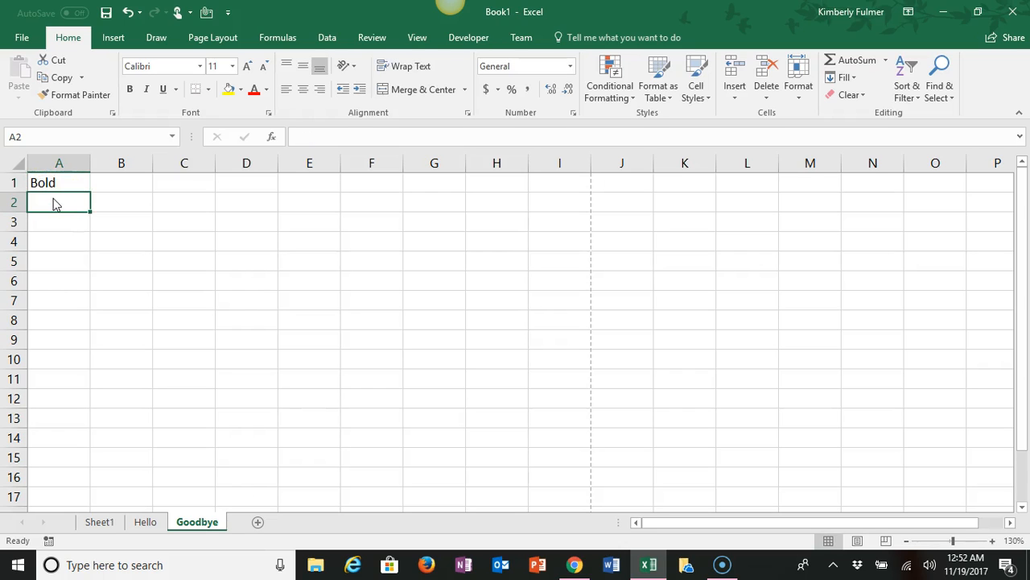
text(20)
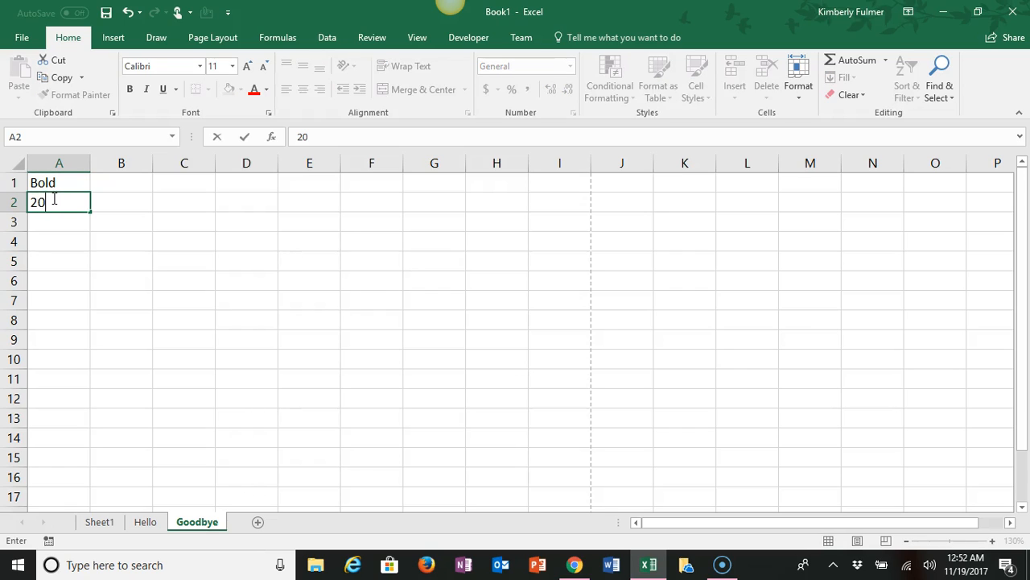
key(Return)
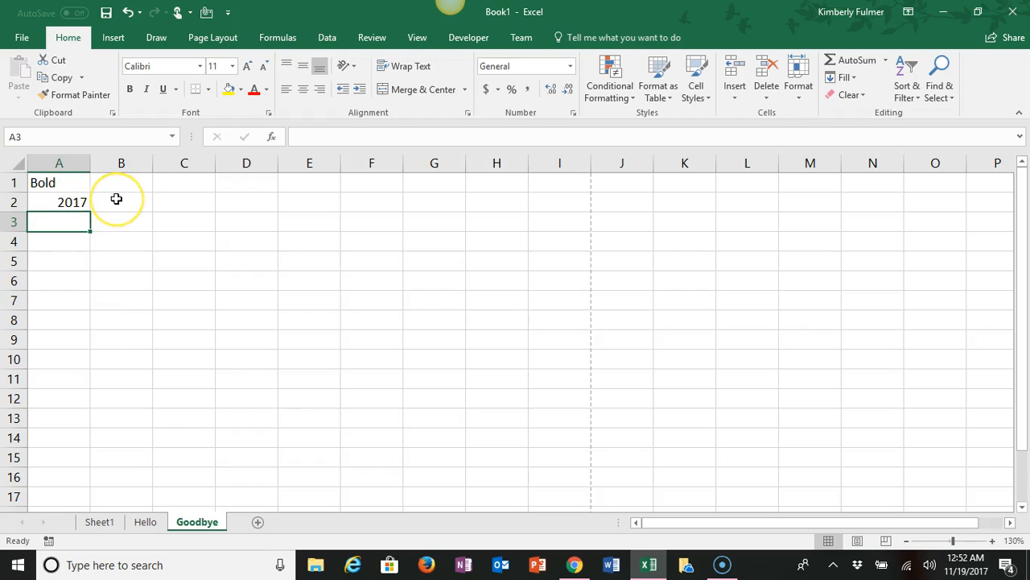
Center the 2017 in cell A2 horizontally and make the text in cell A1 bold
click(72, 202)
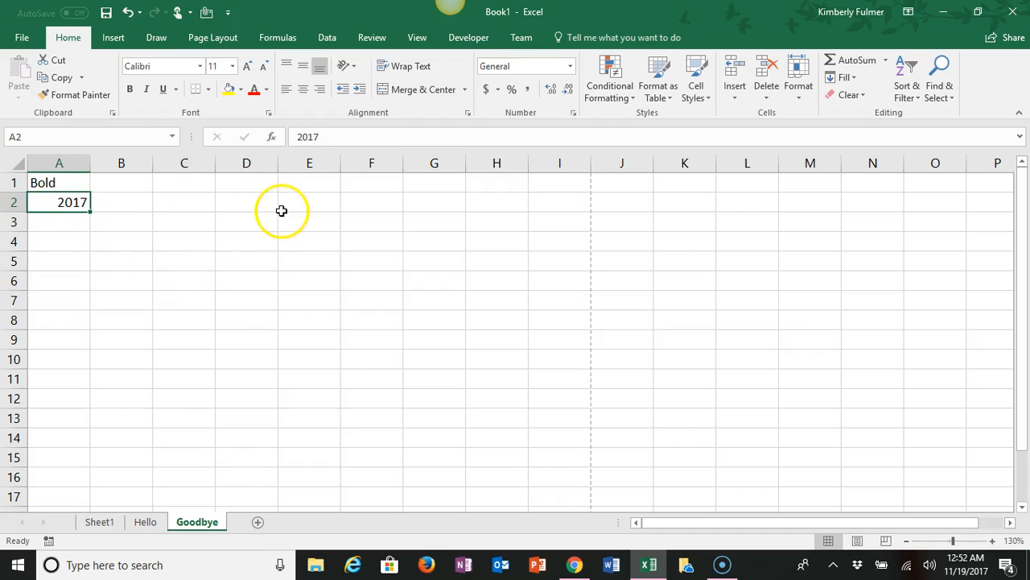
click(302, 92)
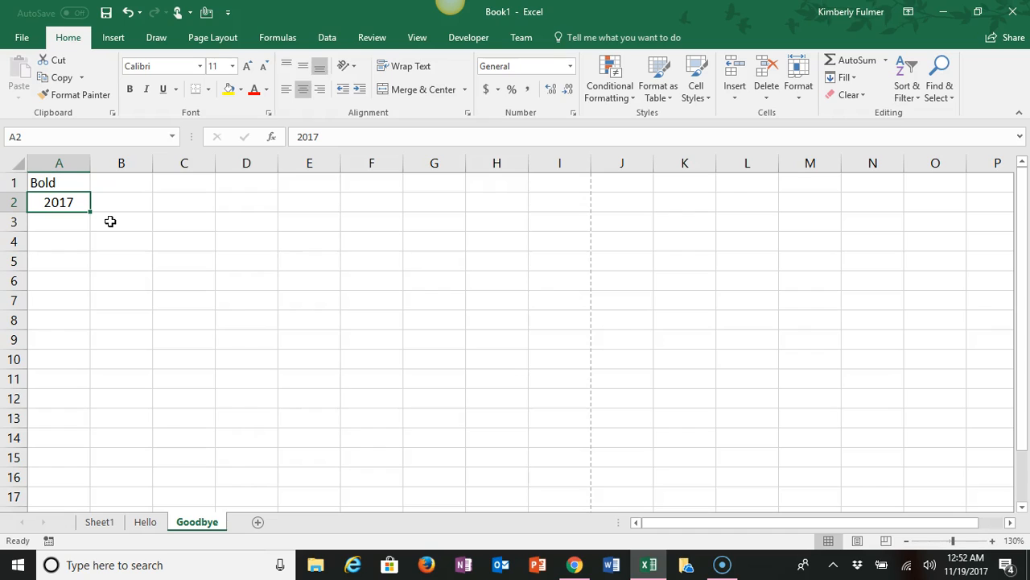
click(61, 183)
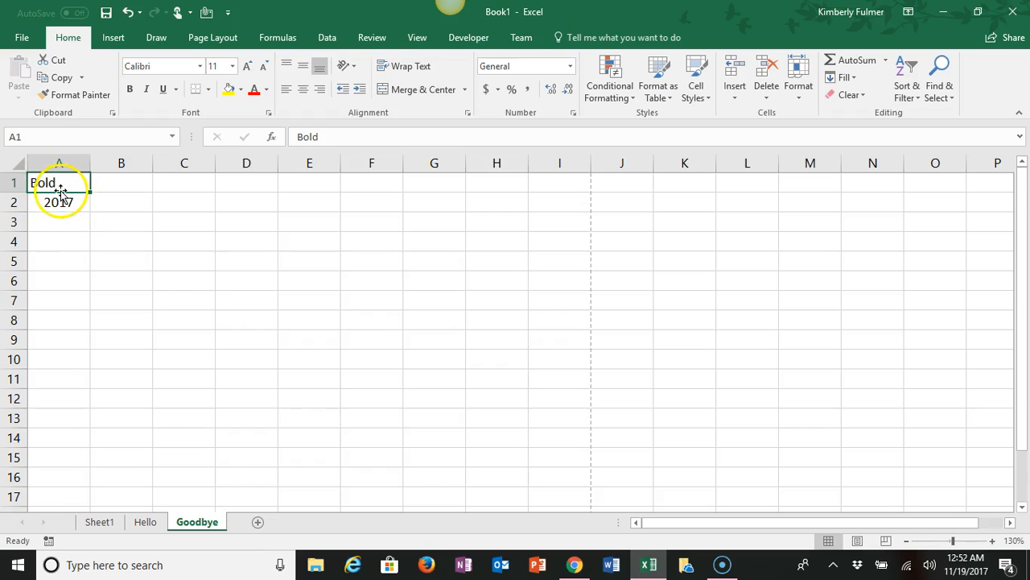
click(131, 91)
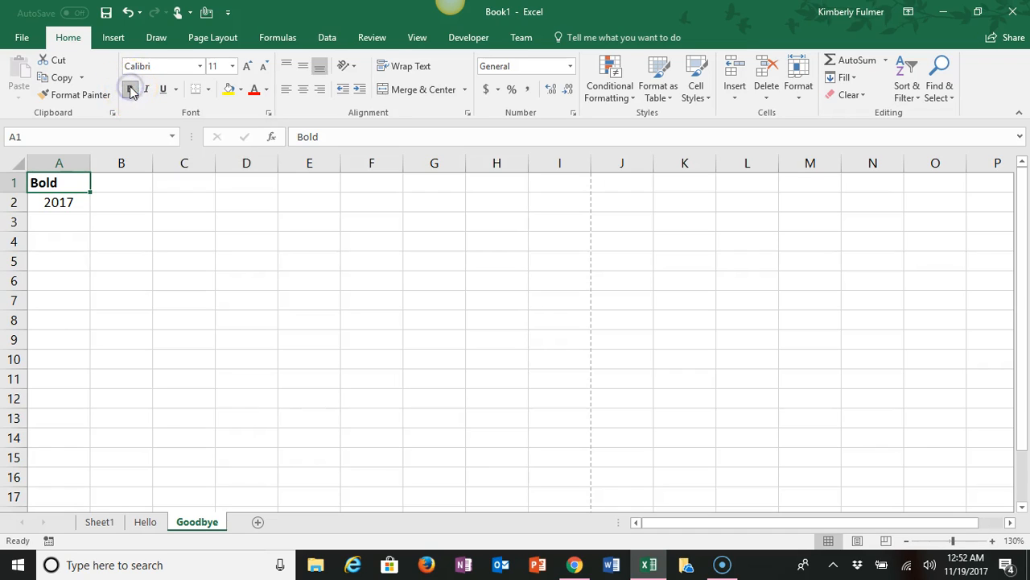
click(103, 227)
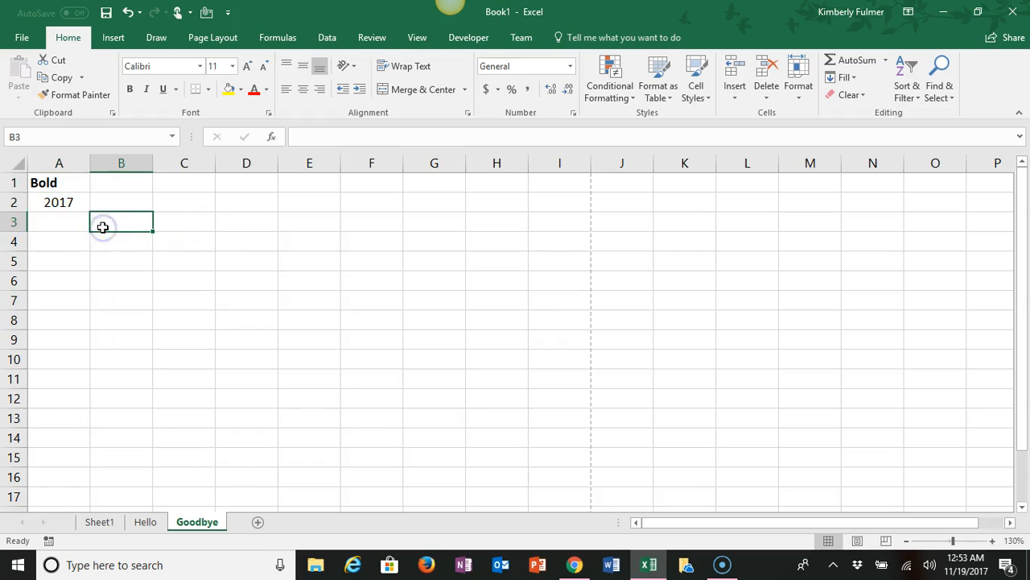
Clear the contents of cell A1
click(45, 182)
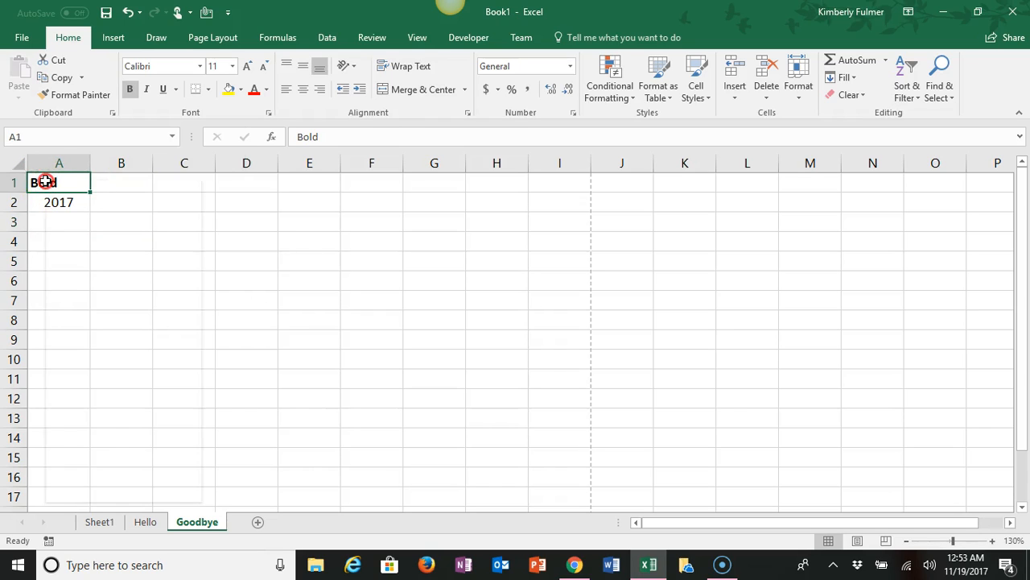
right_click(47, 184)
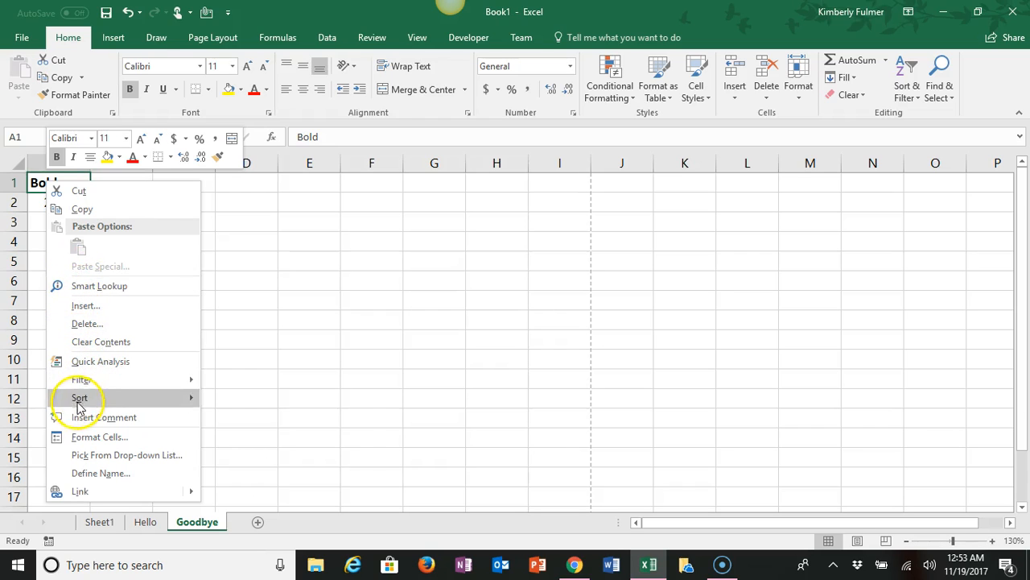
click(93, 342)
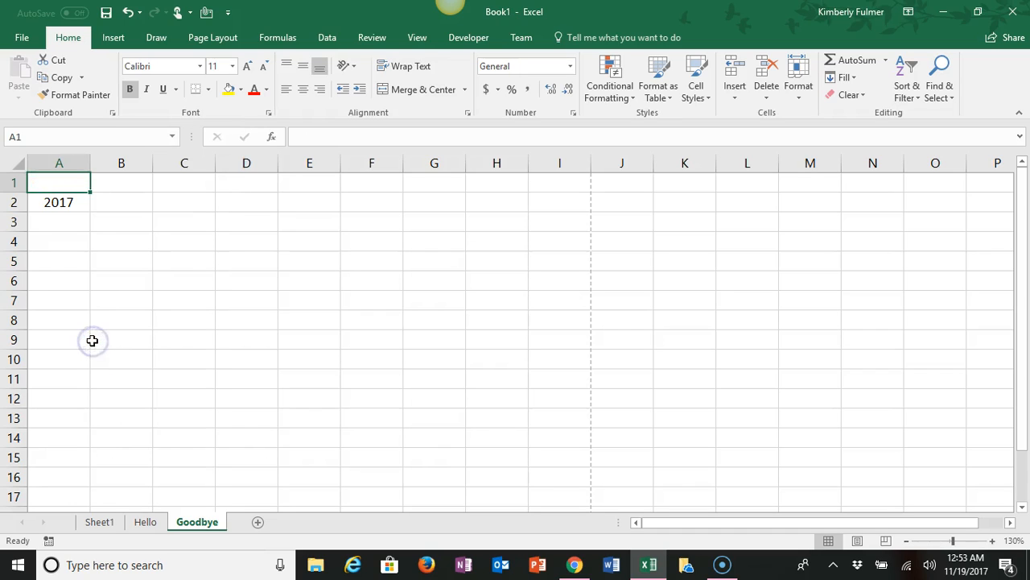
Open cell A2 for editing, leave it as it is, and enter Bold in cell A1 again
key(Down)
click(53, 202)
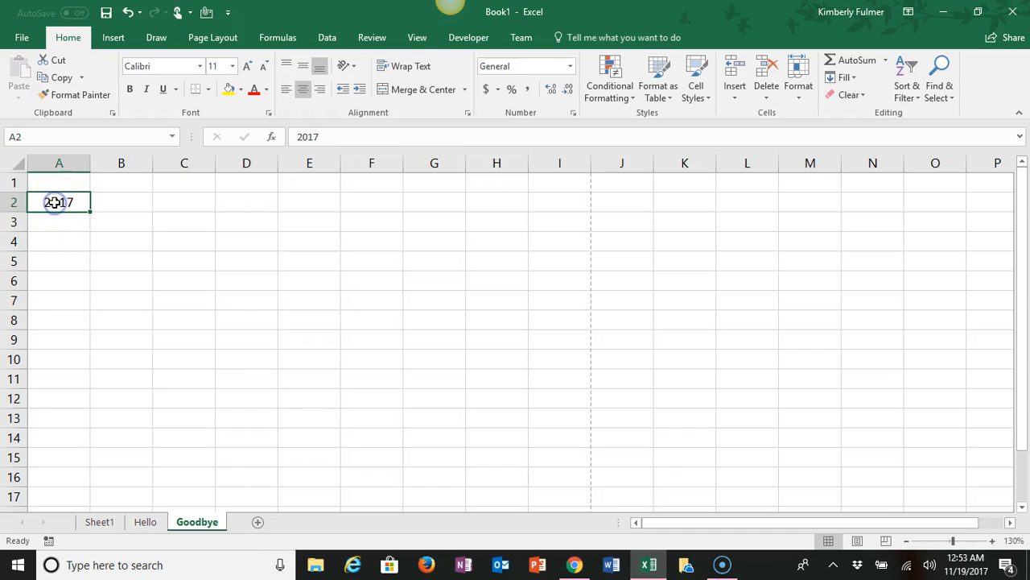
double_click(54, 202)
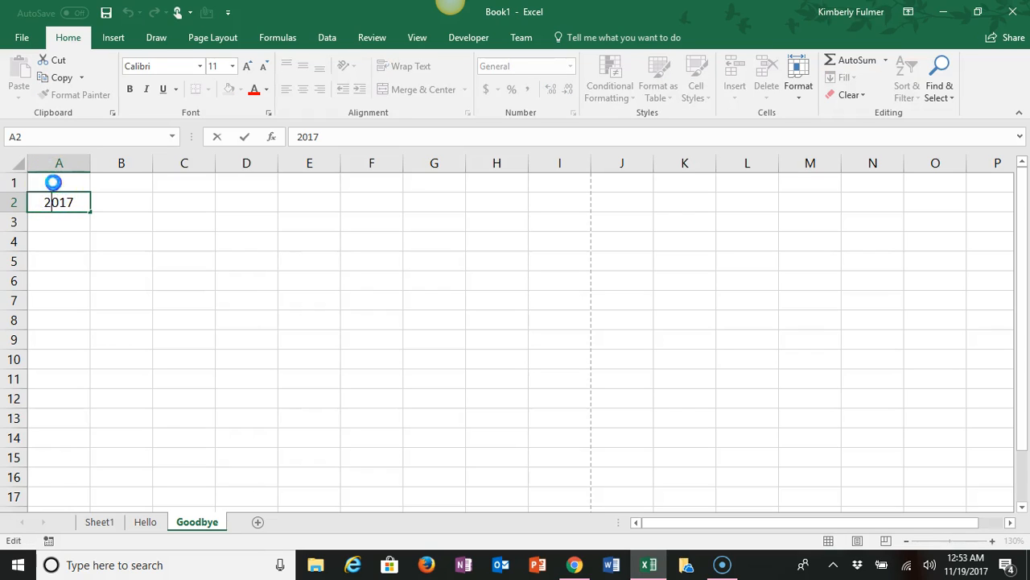
click(54, 184)
text(B)
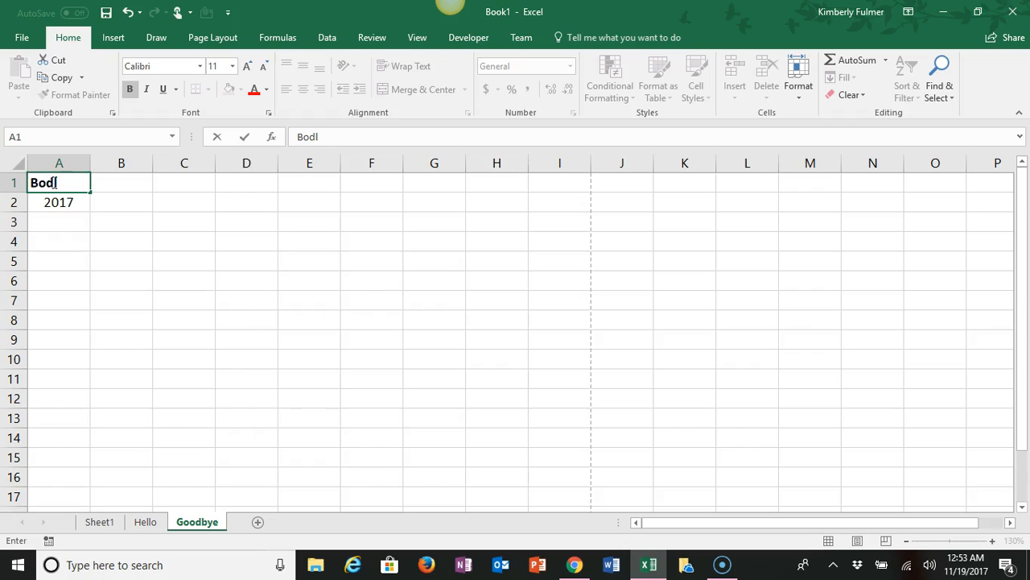
text(old)
click(147, 202)
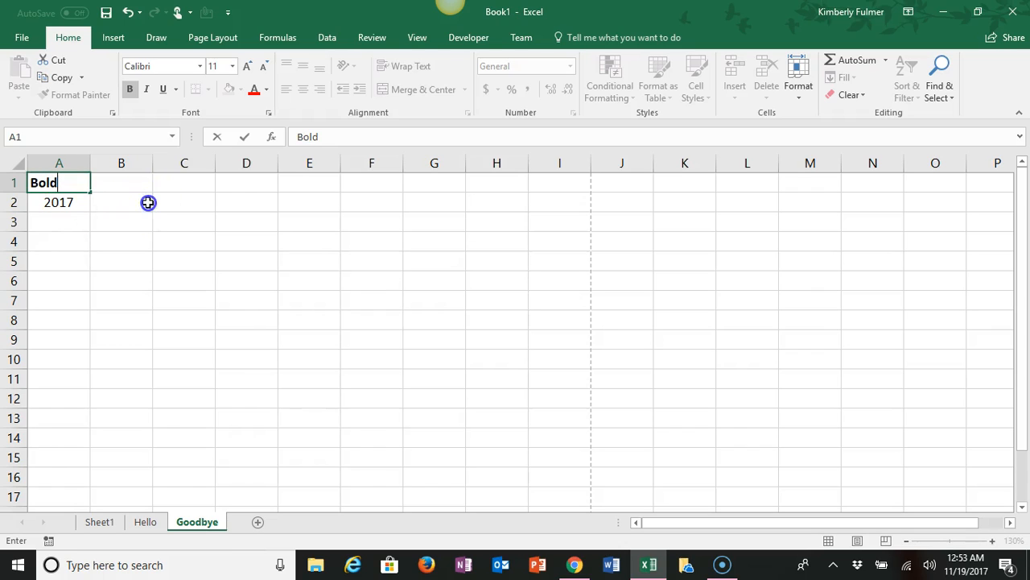
Put cell A1 into edit mode, check which Page Layout commands are available, and finish editing the cell
click(73, 183)
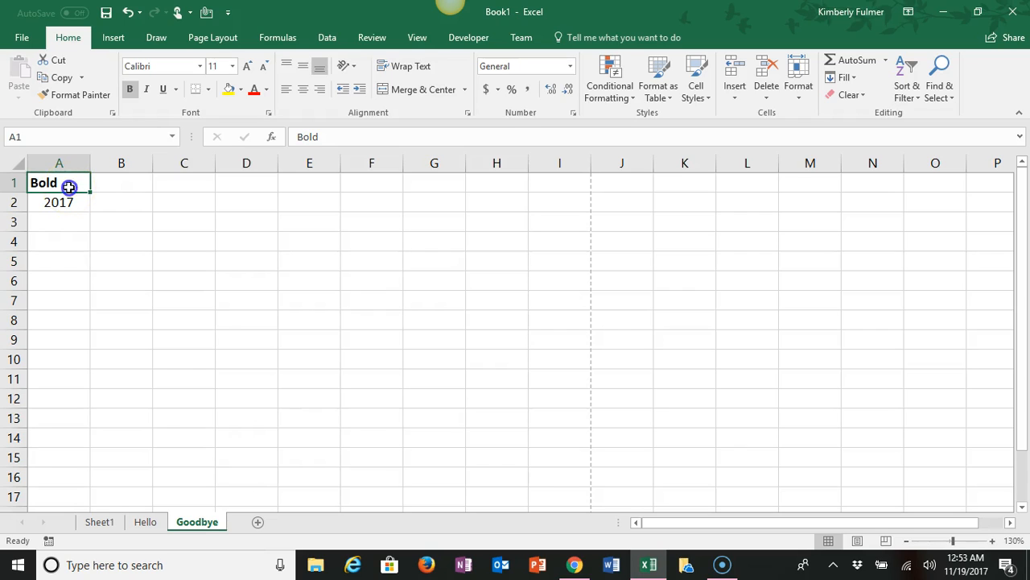
double_click(69, 187)
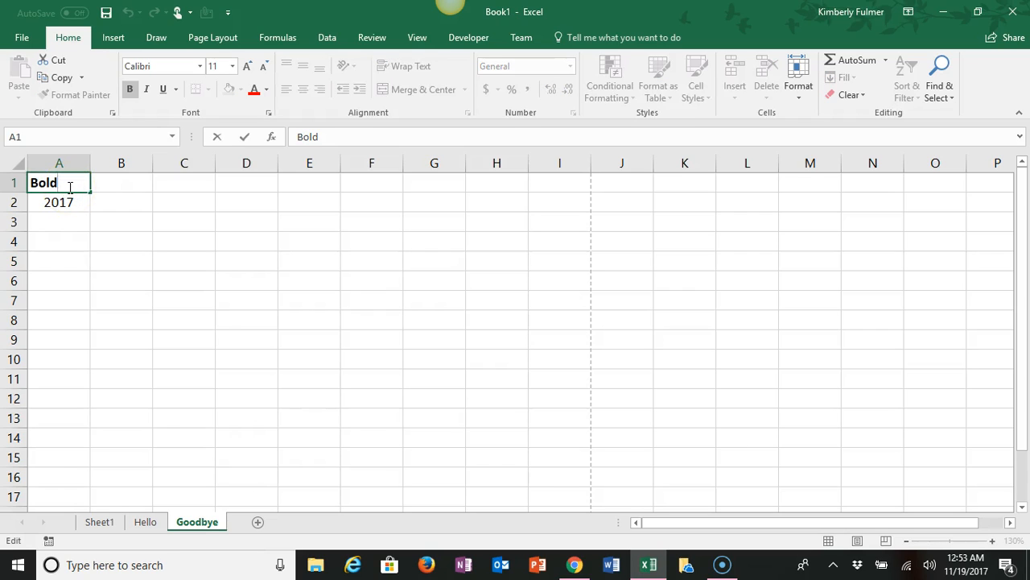
click(190, 214)
click(217, 37)
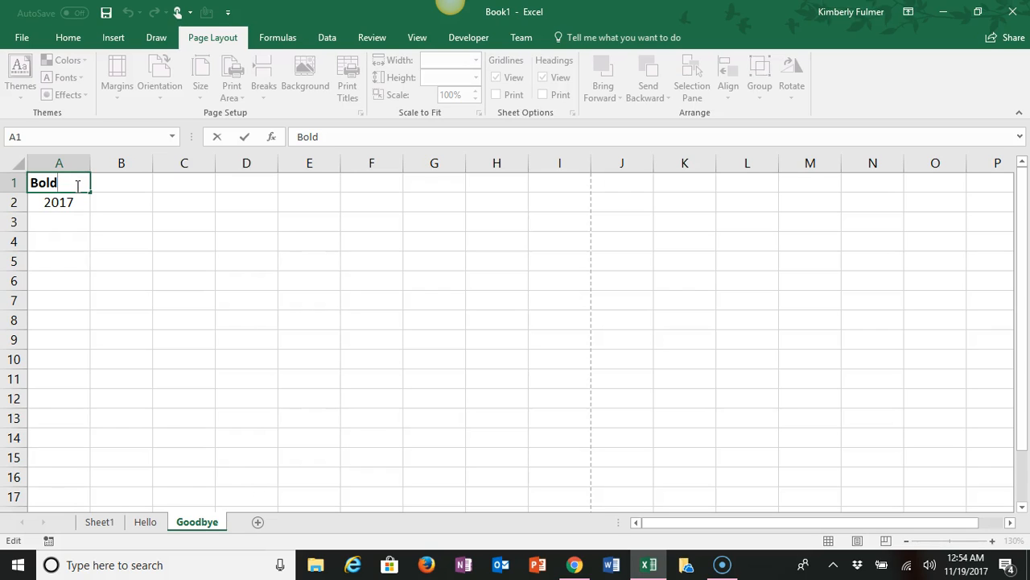
key(Return)
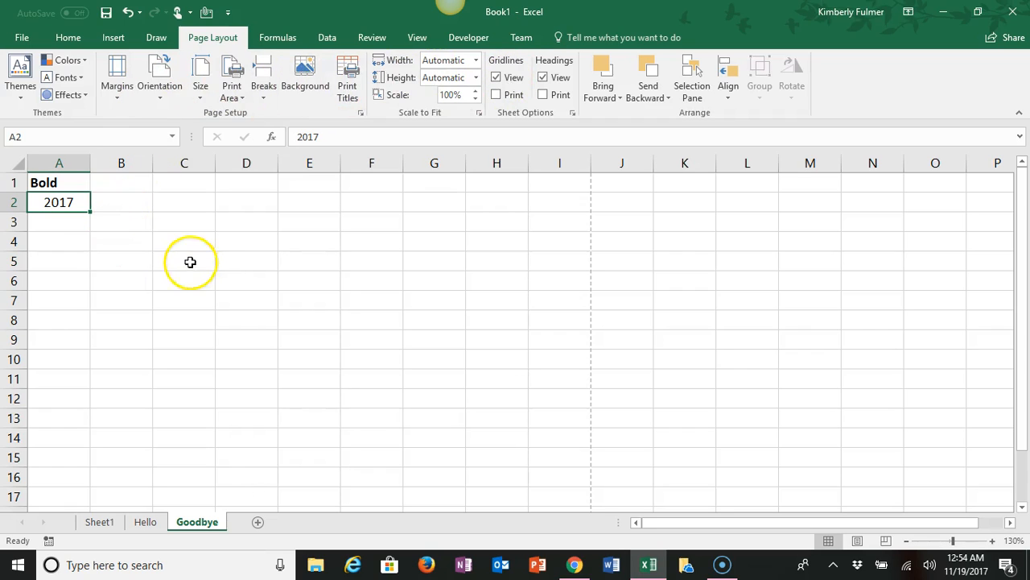
Enter the years 2016, 2015, 2014, 2013 and 2012 down column A in cells A3 to A7
click(69, 220)
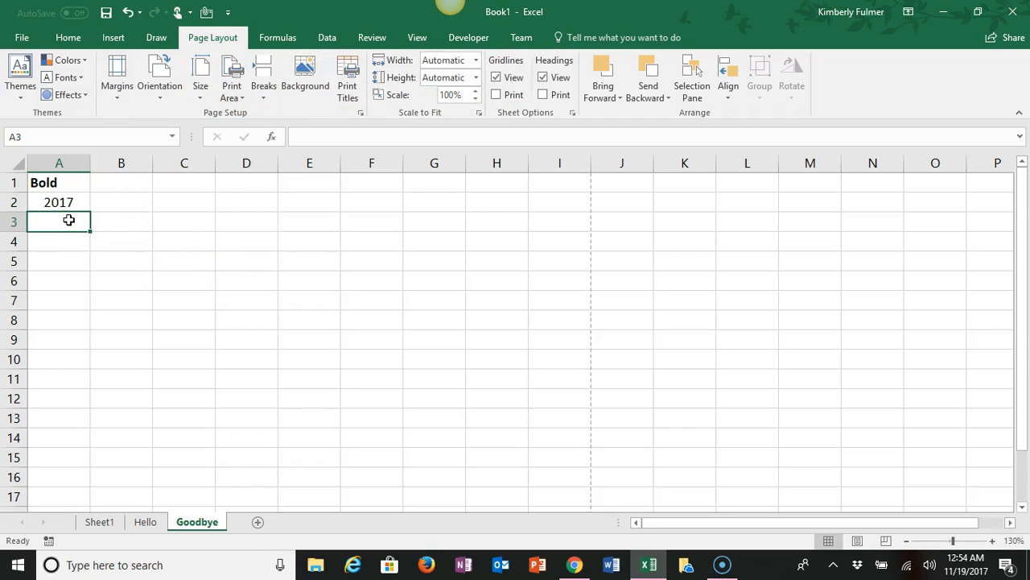
text(2016)
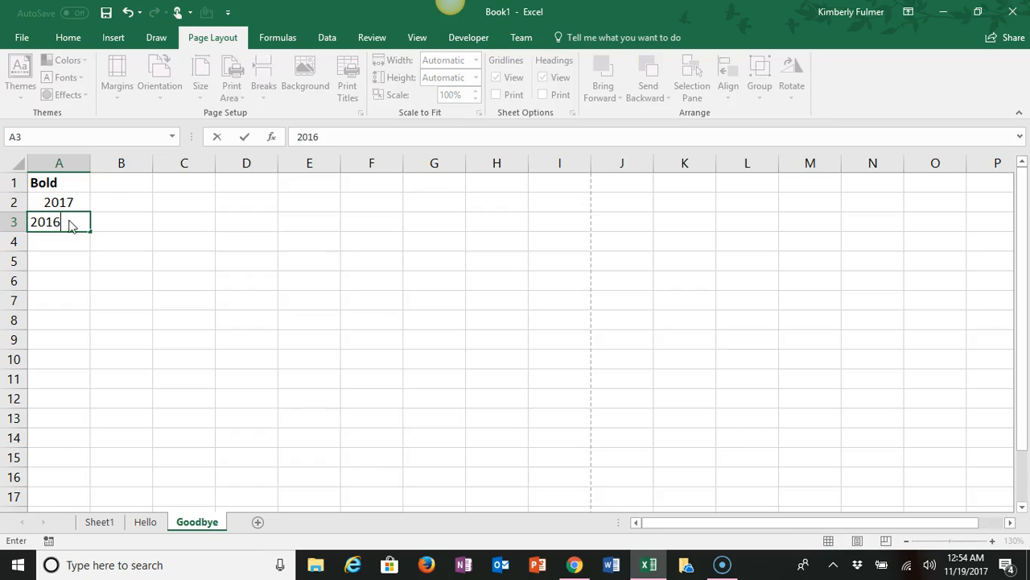
key(Return)
text(2015)
key(Return)
text(2014)
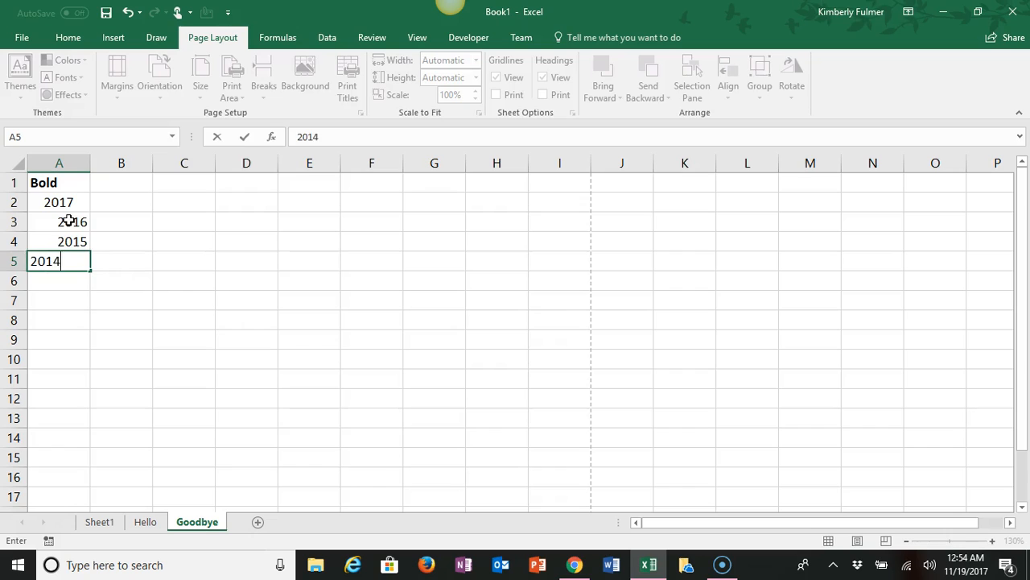
key(Return)
text(2013)
key(Return)
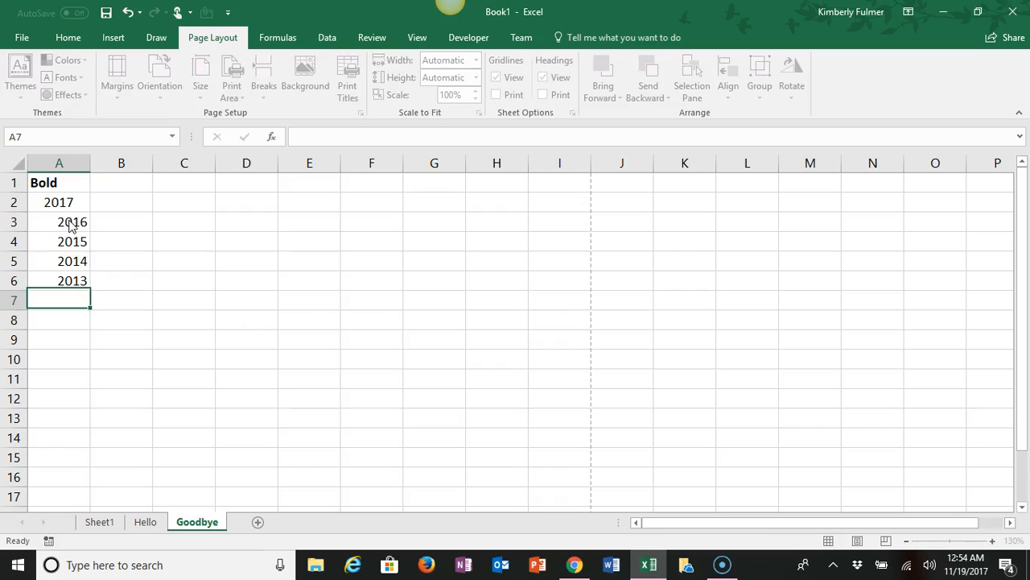
text(2012)
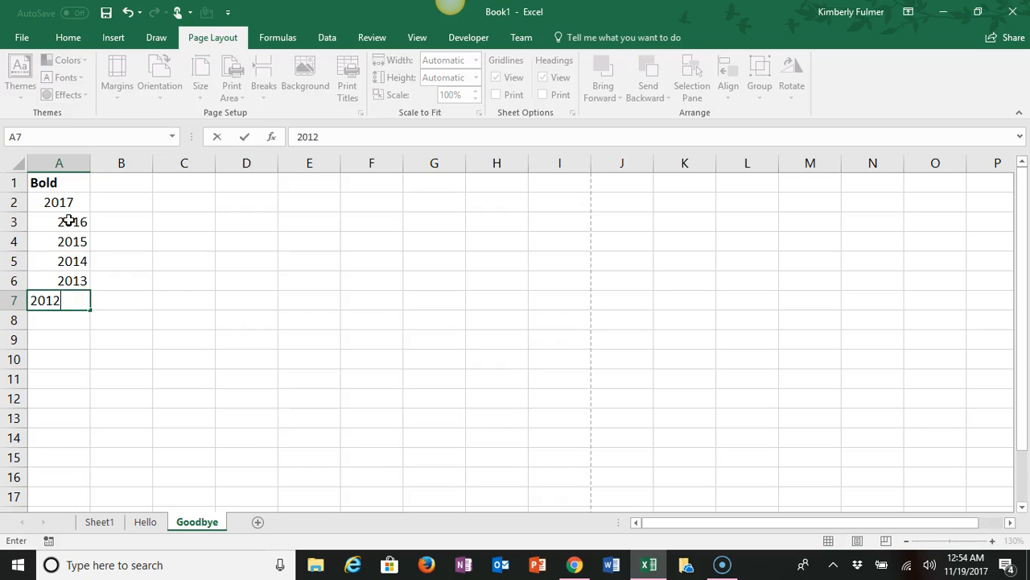
click(135, 278)
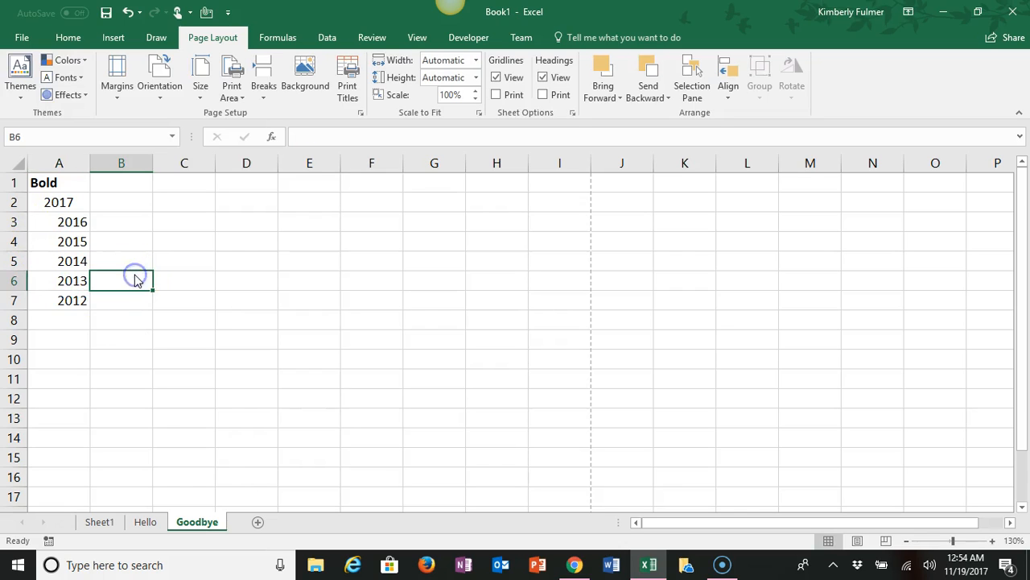
Enter the numbers 1 to 7 across row 1 in cells B1 to H1
click(135, 183)
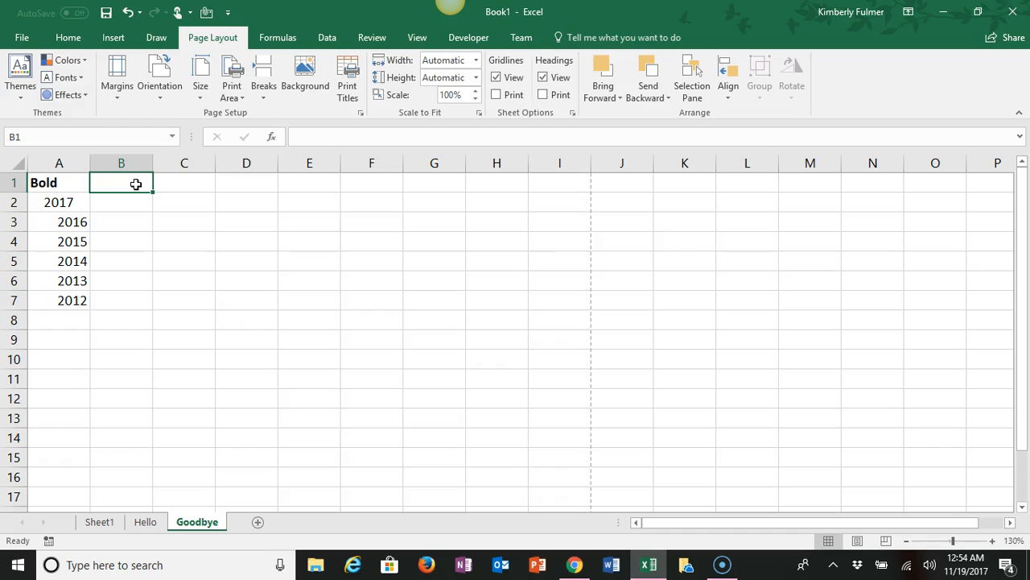
text(1)
key(Tab)
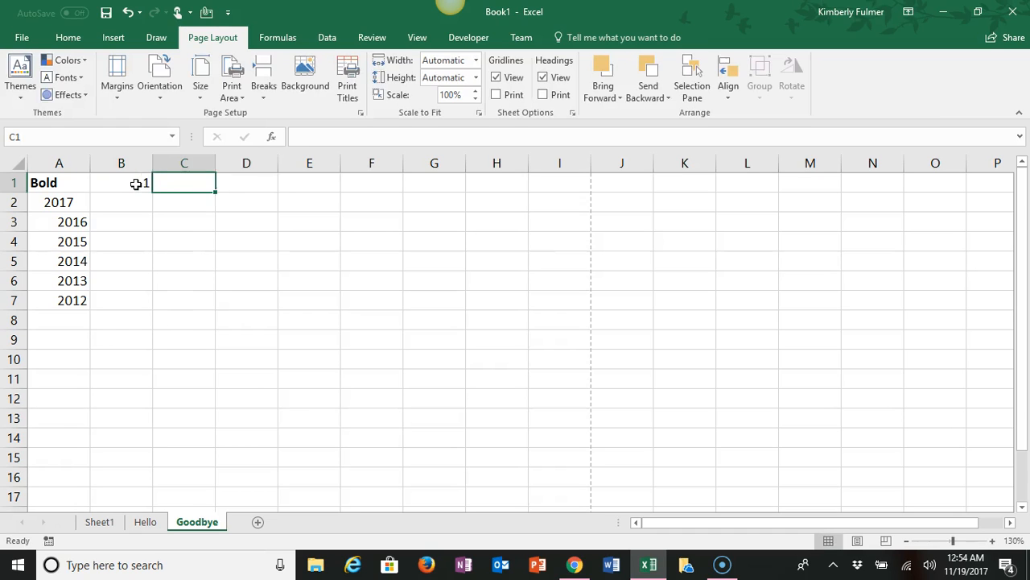
text(2)
key(Tab)
text(3)
text(4)
key(Tab)
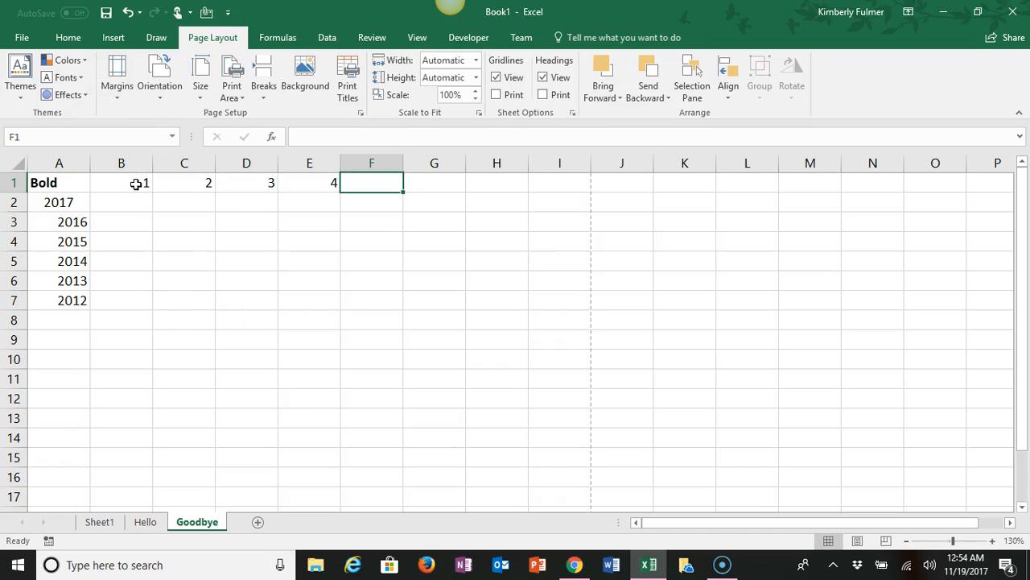
text(5)
key(Tab)
text(6)
key(Tab)
text(7)
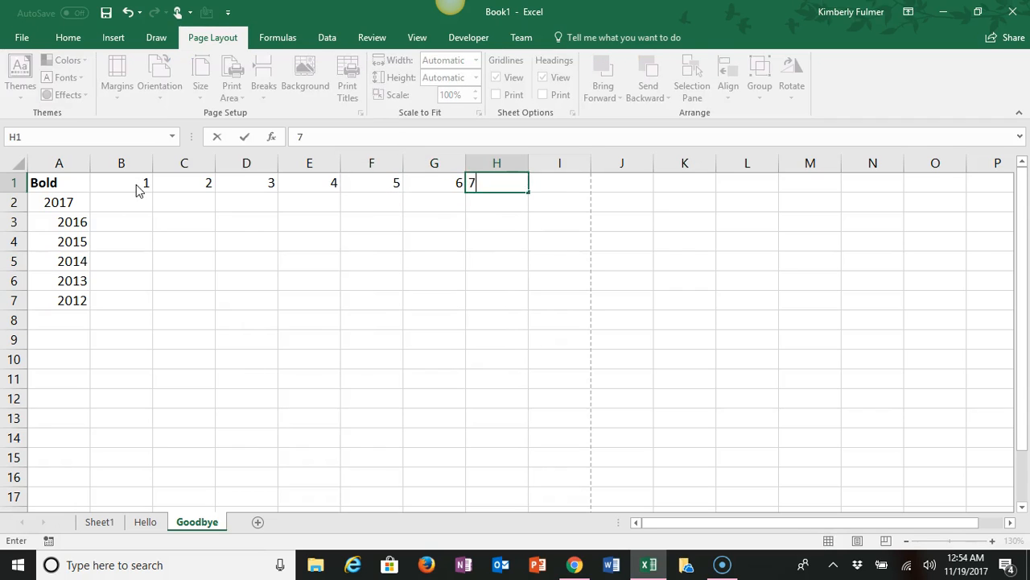
key(Tab)
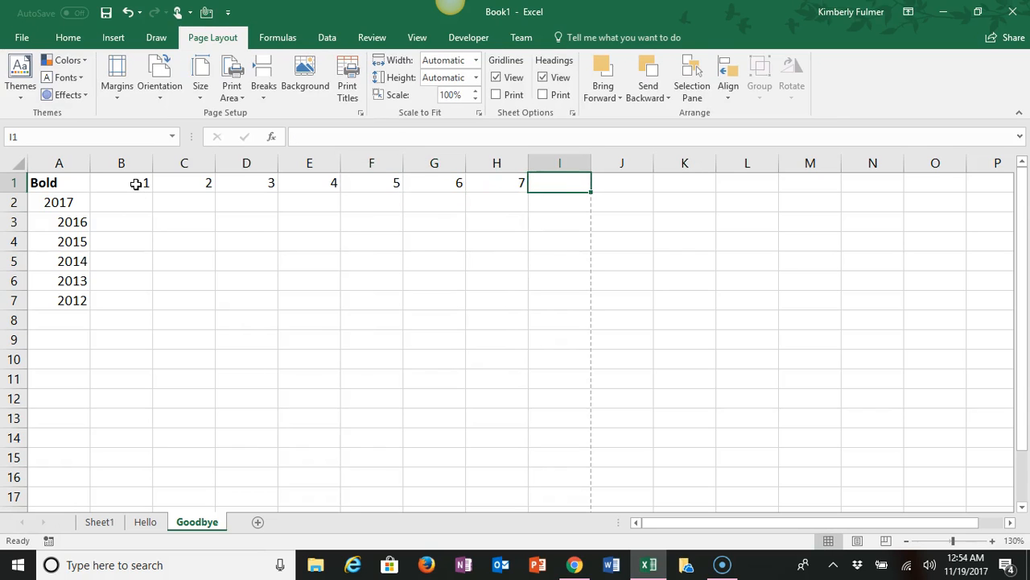
Review the page orientation choices, Portrait and Landscape, for the Goodbye sheet without changing the current setting
click(168, 274)
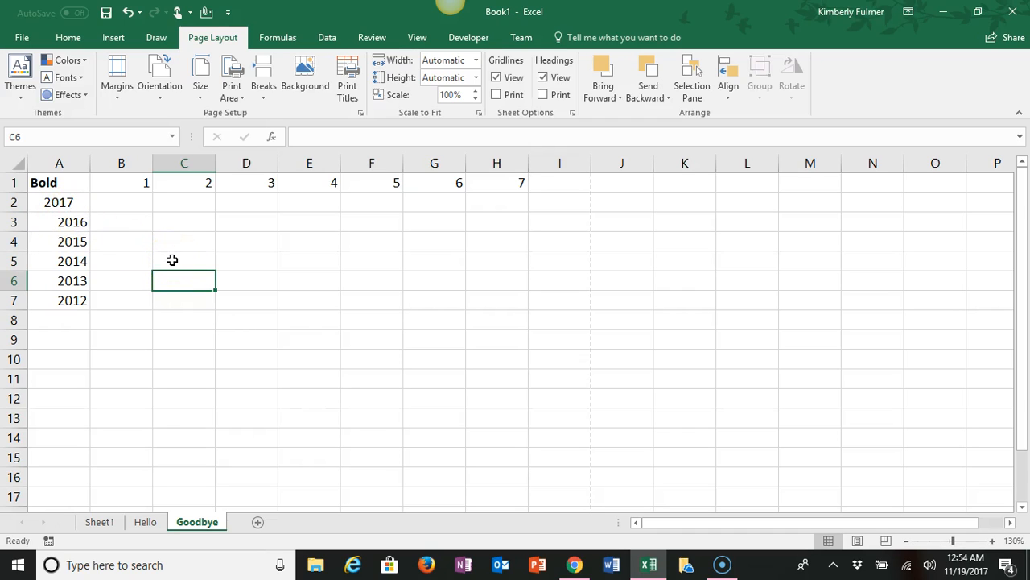
click(166, 96)
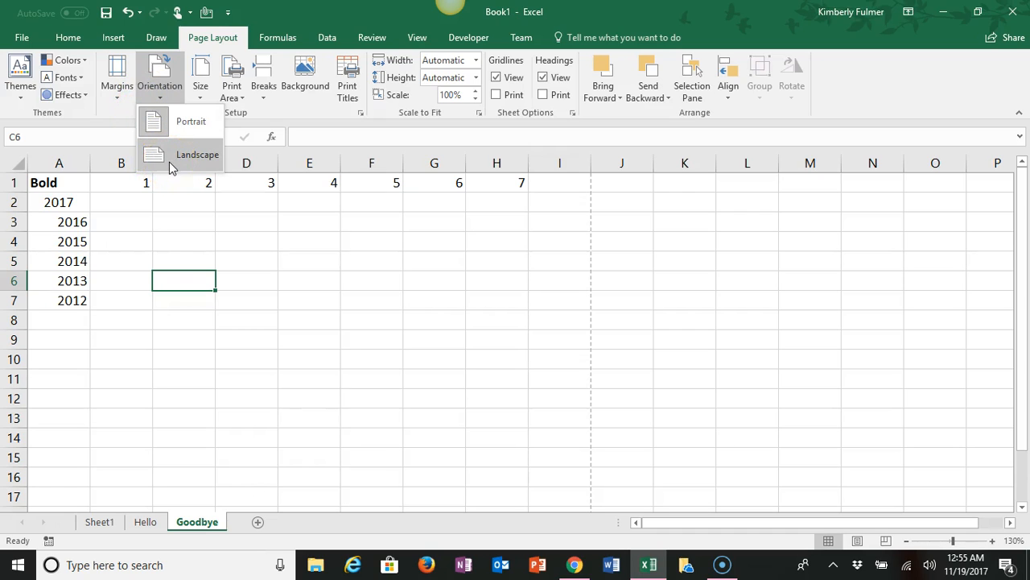
click(182, 125)
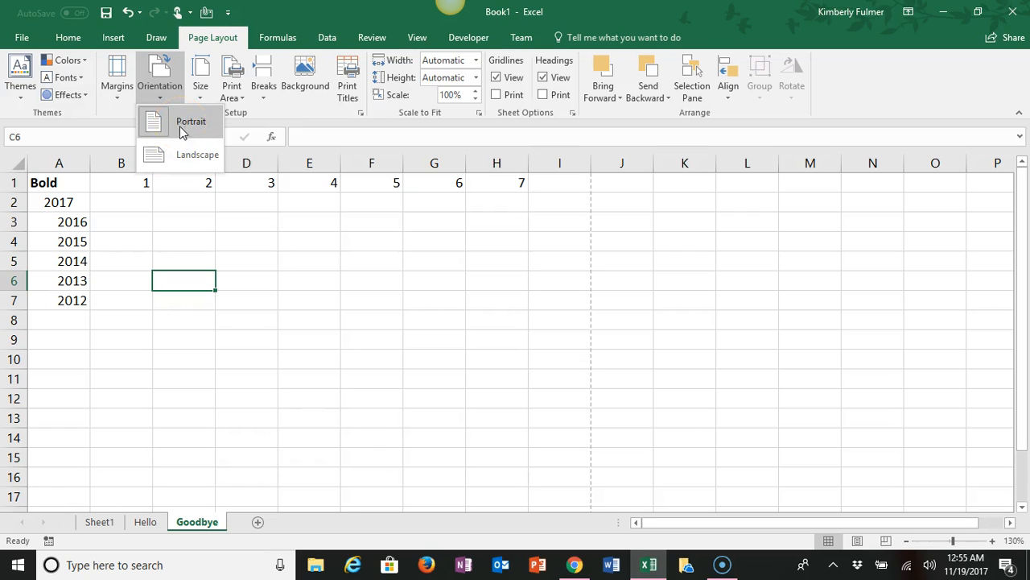
click(182, 161)
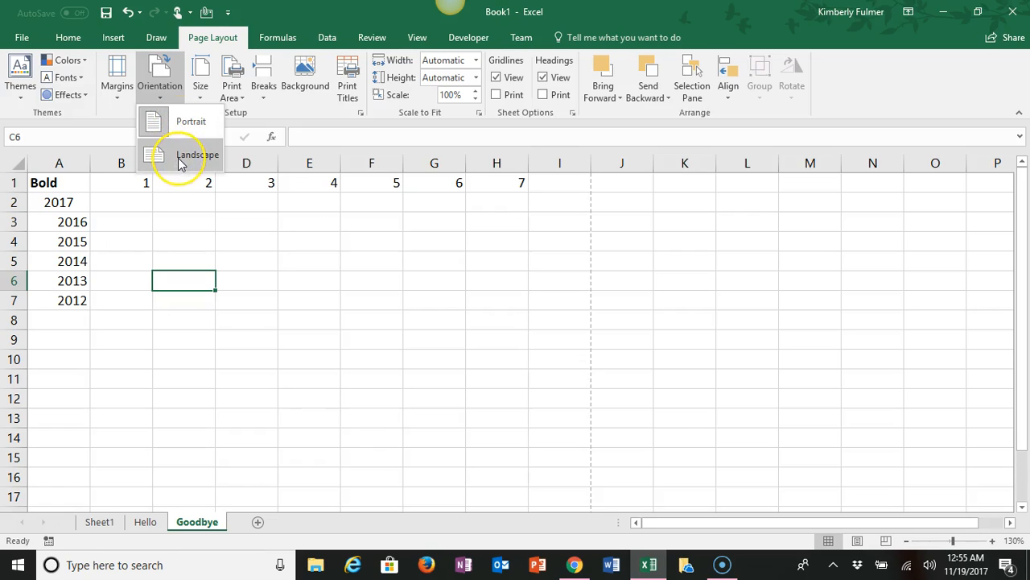
click(211, 203)
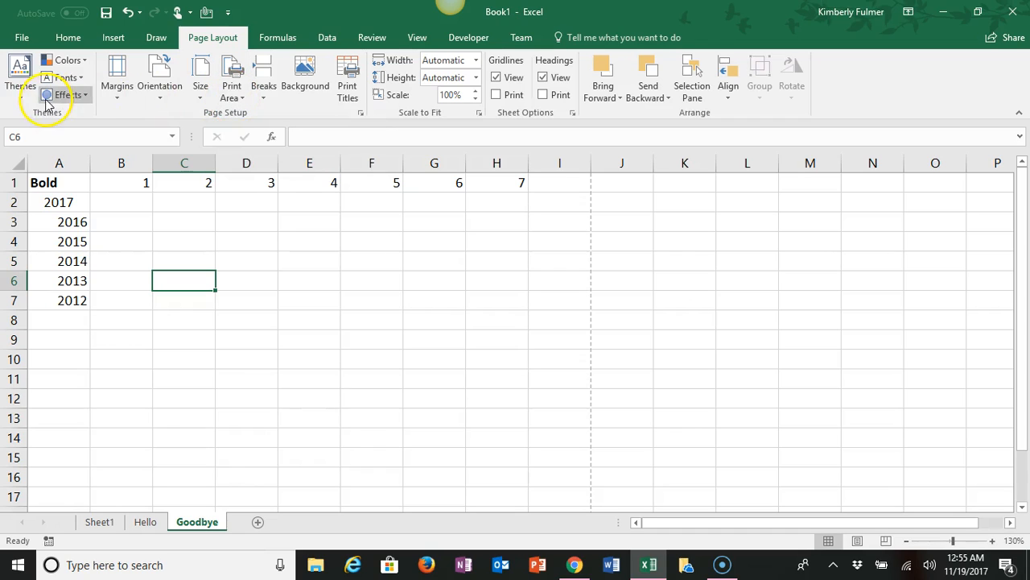
Change the page orientation to Landscape in the print settings and review the choices for what to print
click(22, 38)
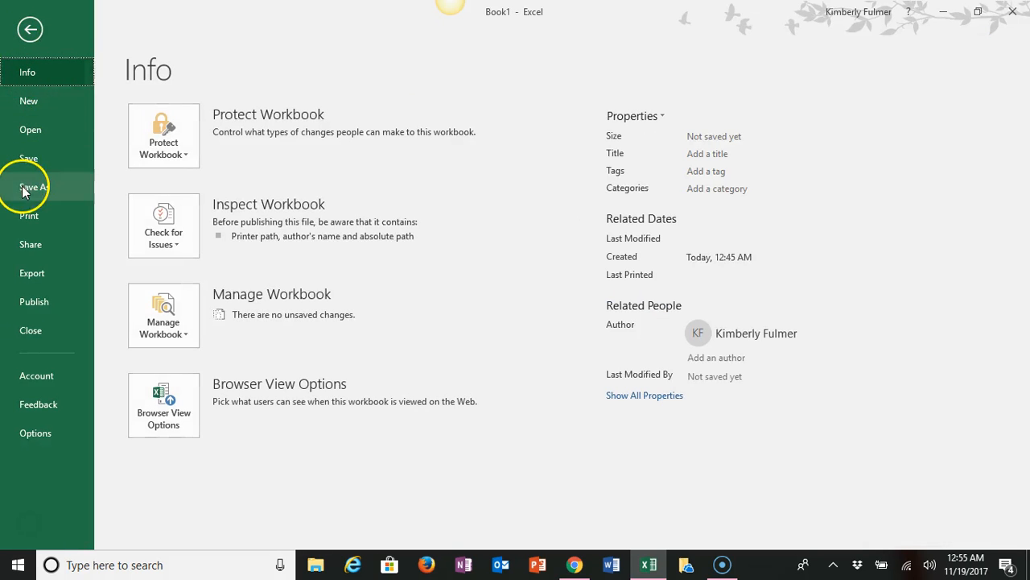
click(23, 215)
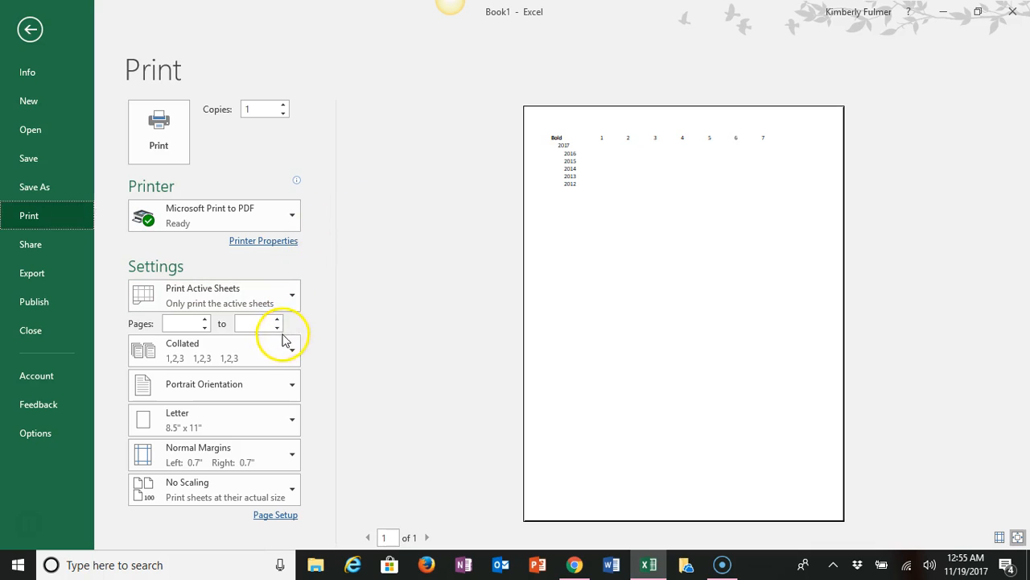
click(209, 388)
click(193, 455)
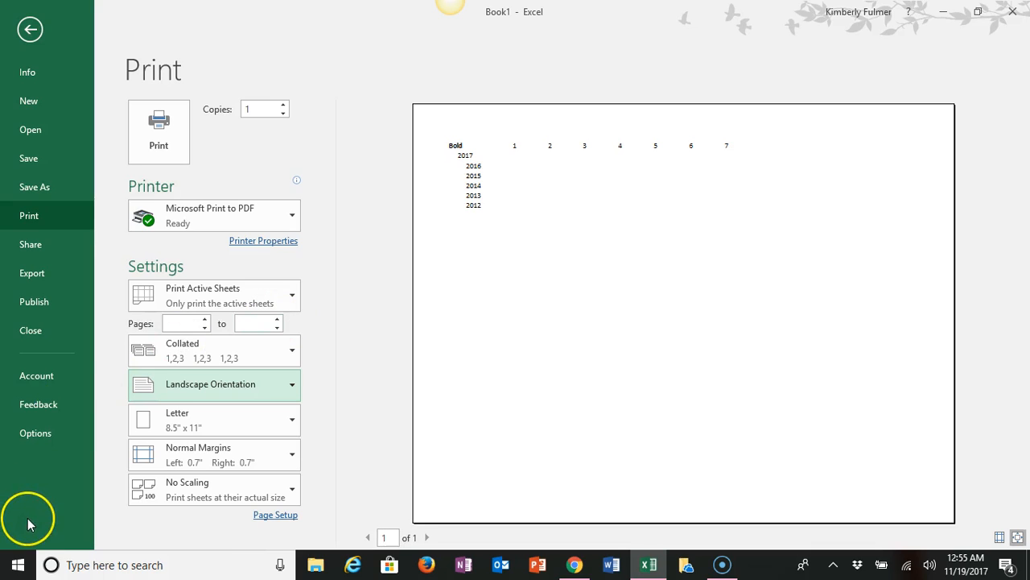
click(222, 298)
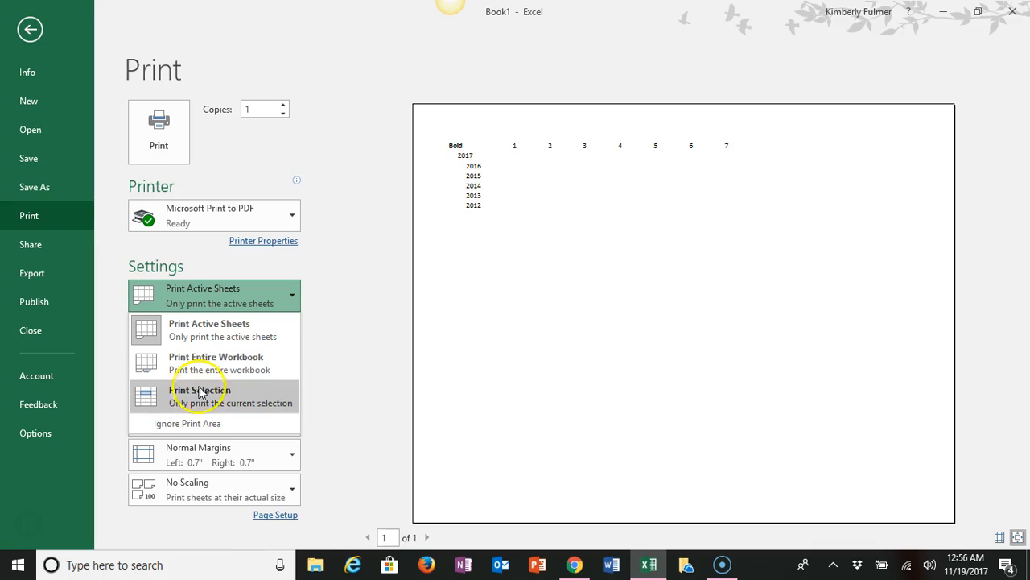
click(30, 31)
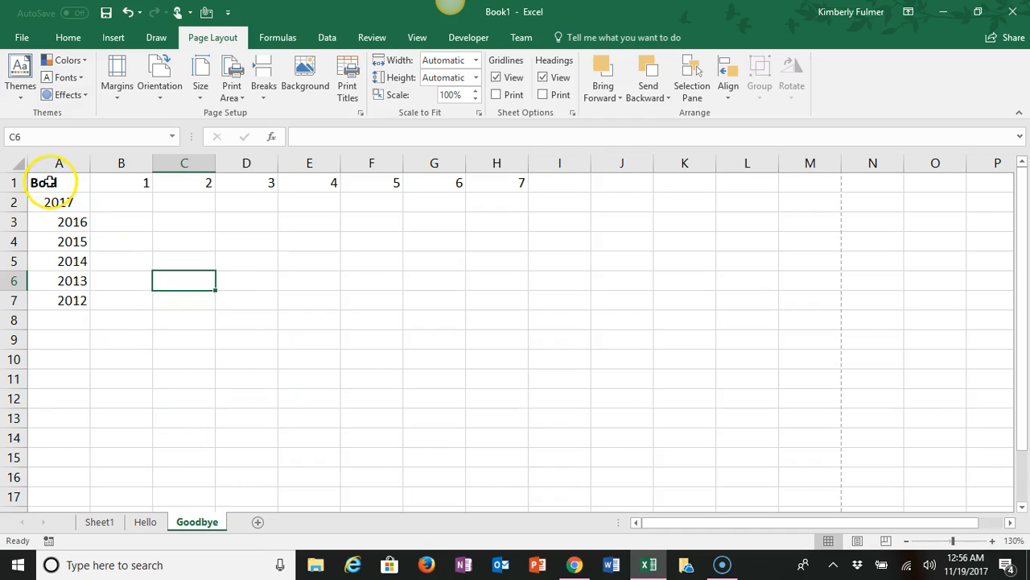
Select cells A1:C2 and set the print settings to Print Selection
drag(49, 182, 166, 213)
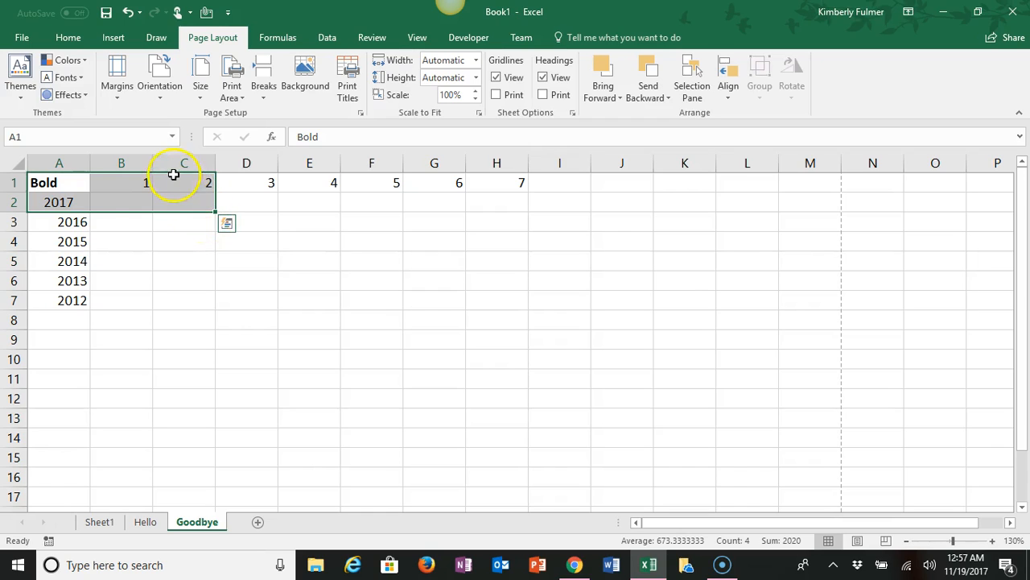
click(32, 38)
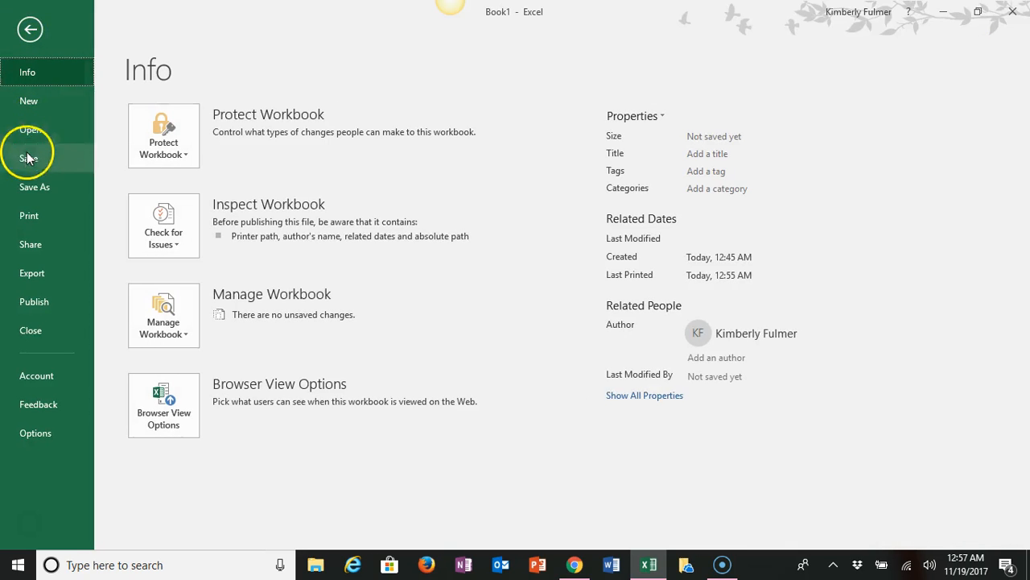
click(28, 215)
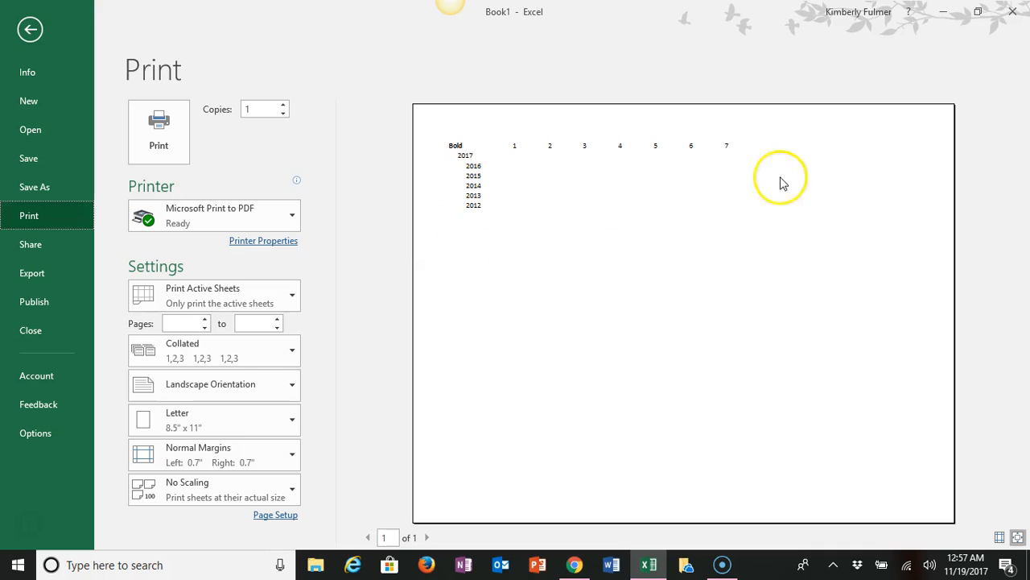
click(266, 296)
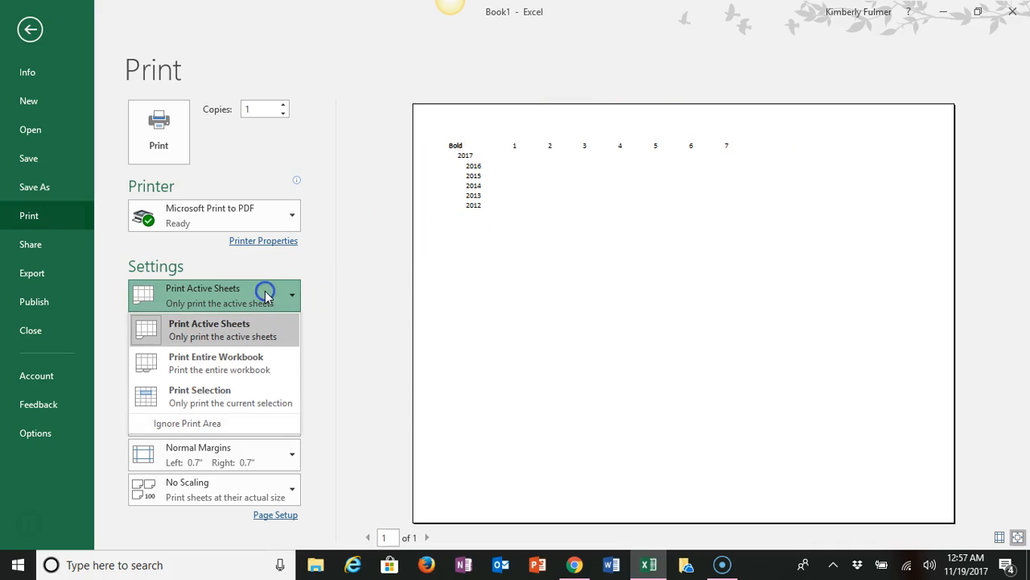
click(200, 398)
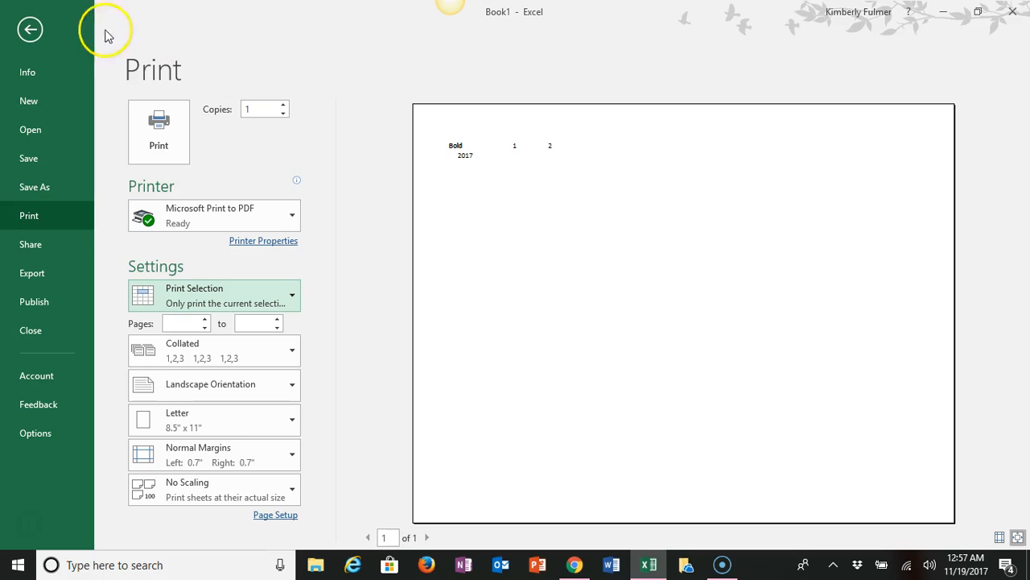
click(29, 30)
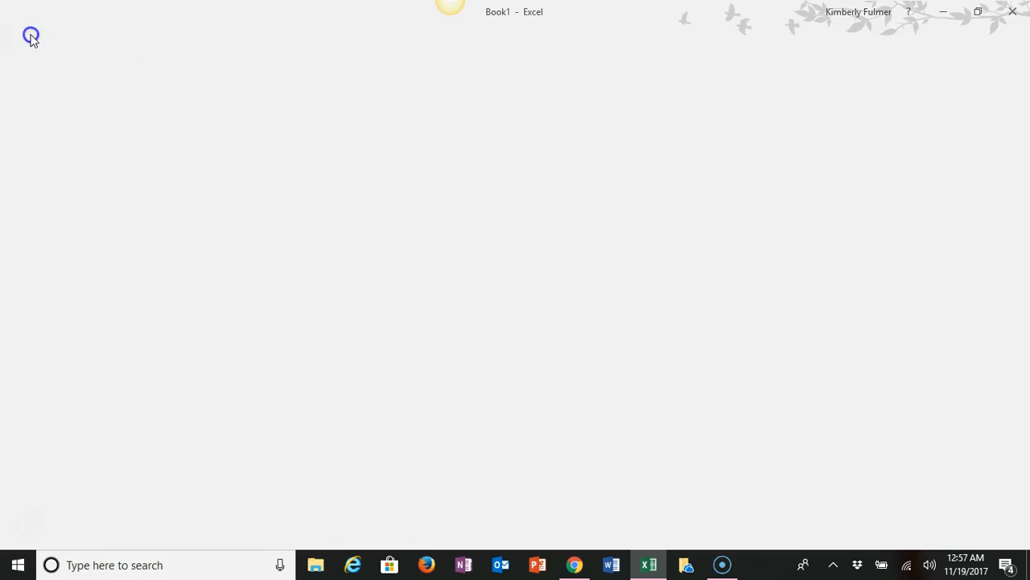
Set cells A1:E5 as the print area and check the print preview
click(56, 181)
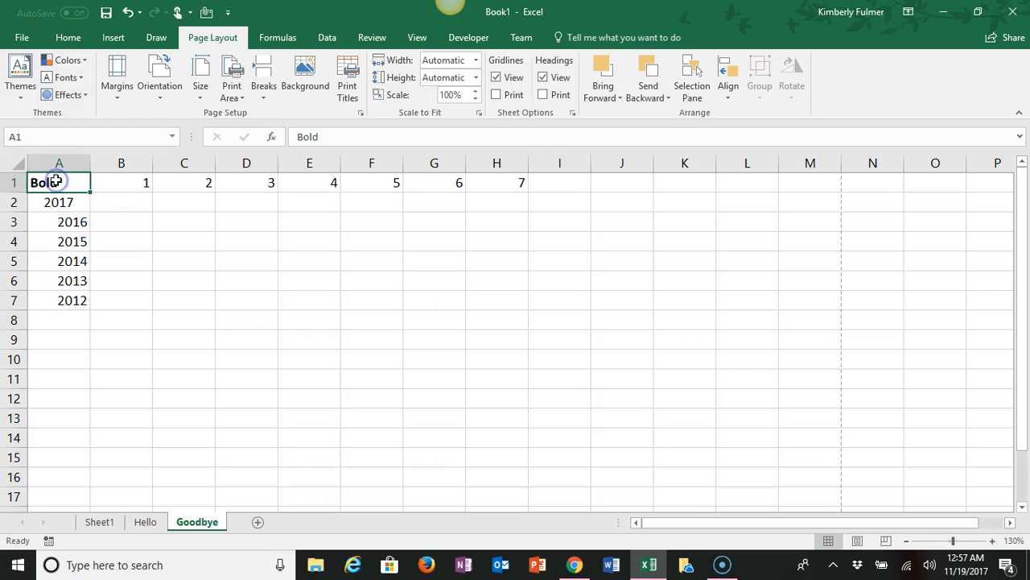
drag(56, 181, 313, 259)
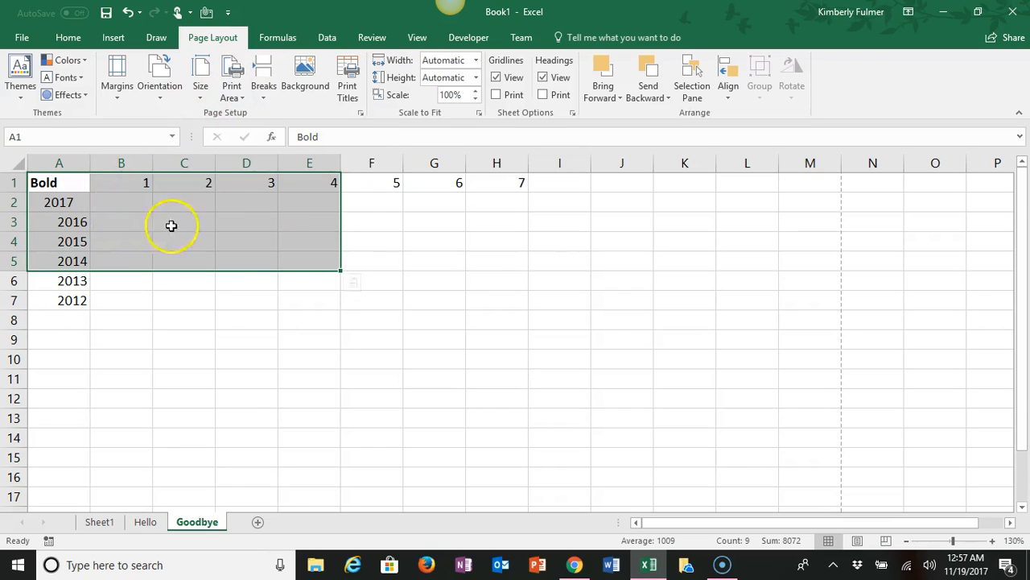
click(232, 95)
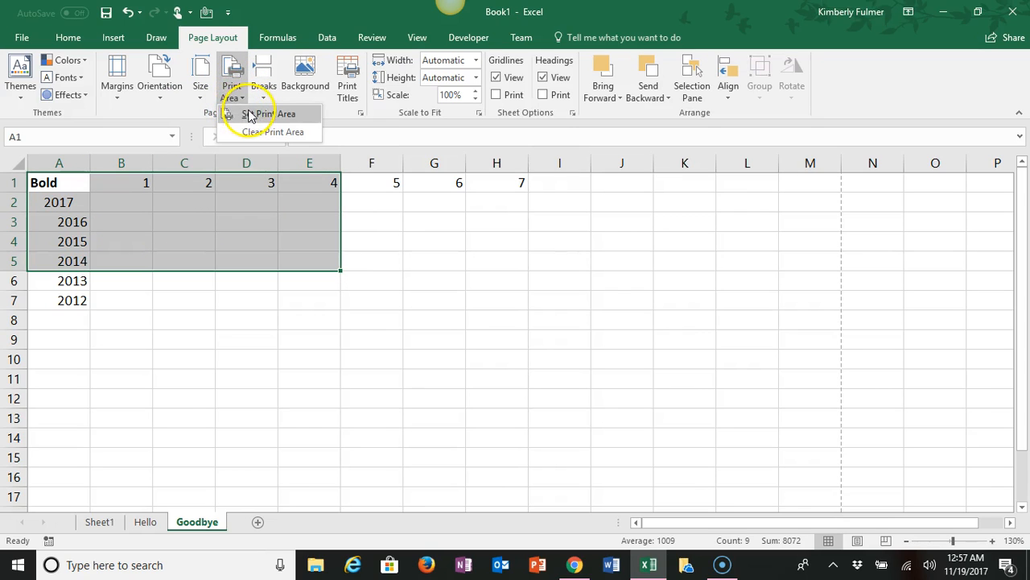
click(248, 113)
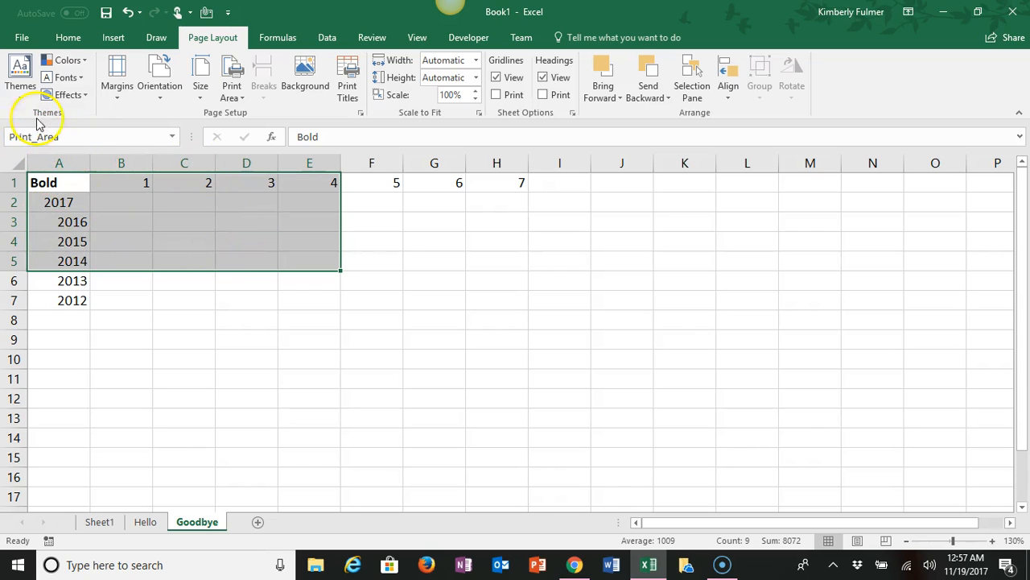
click(18, 38)
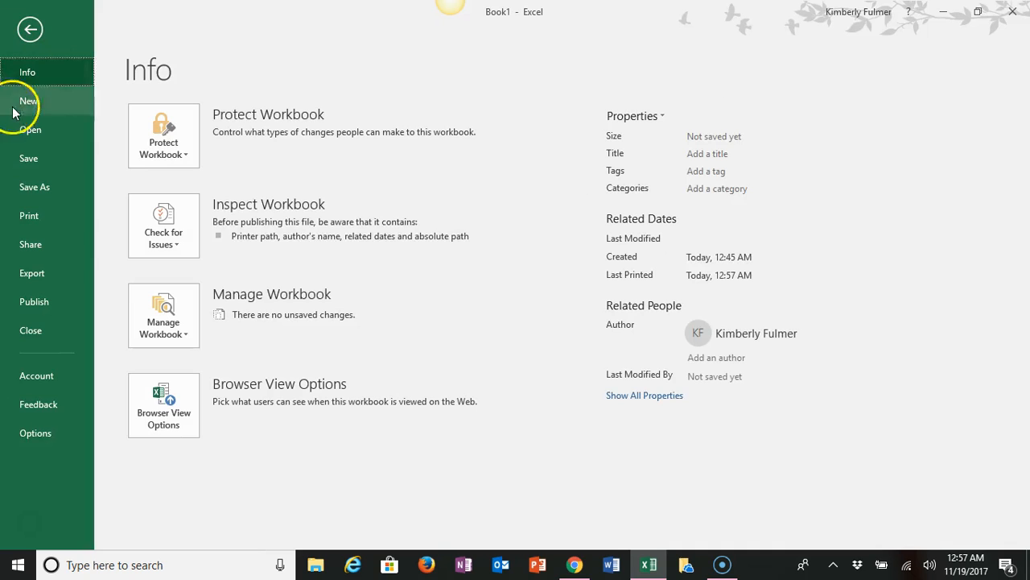
click(24, 215)
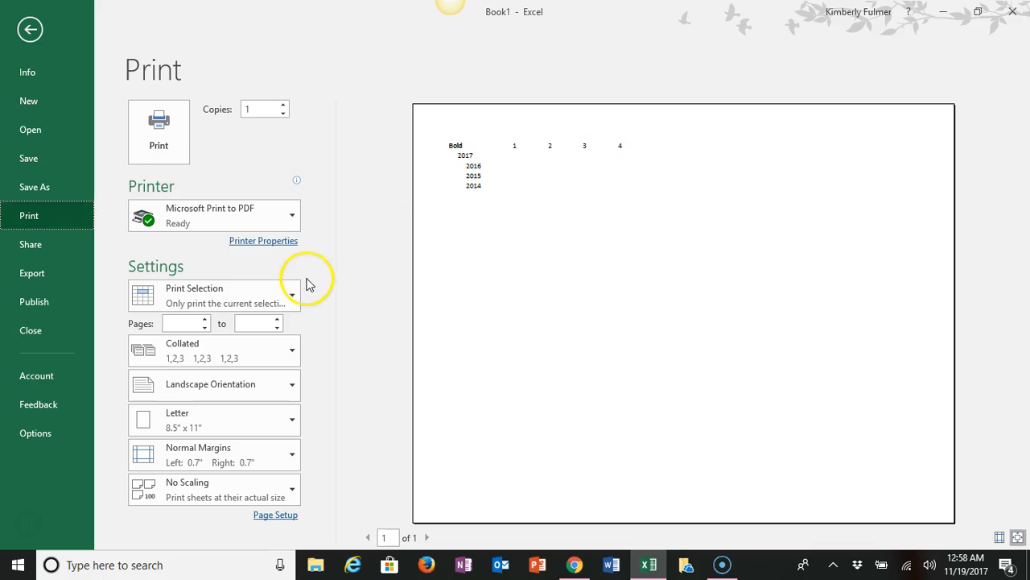
click(30, 32)
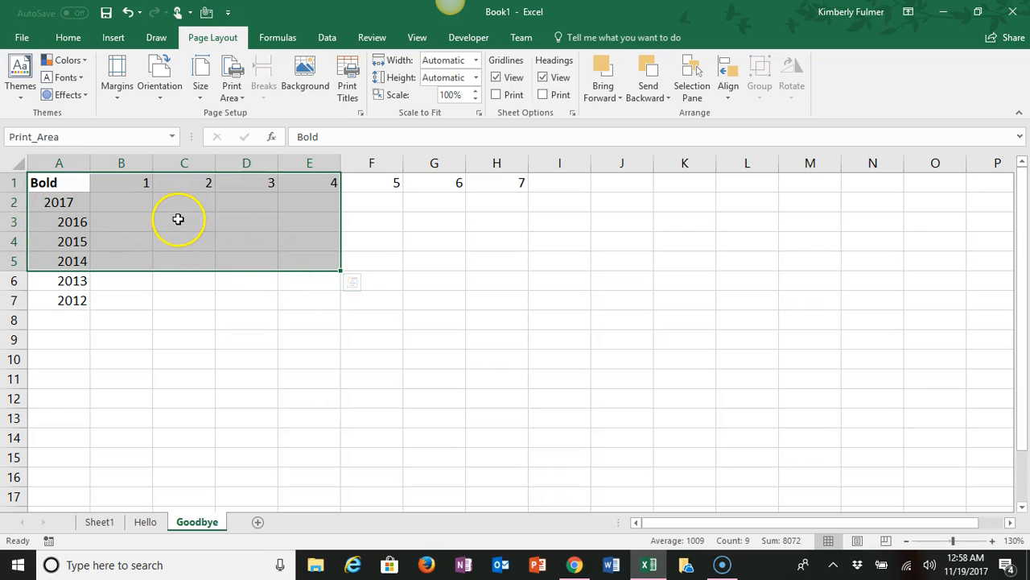
Deselect the print area by selecting cell C3, and set the print settings to Print Active Sheets
click(178, 219)
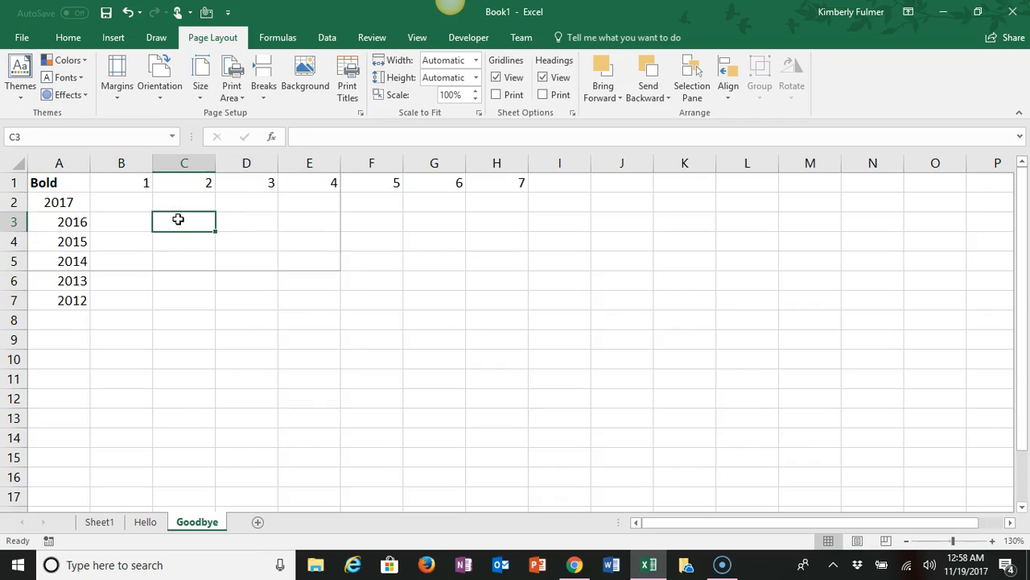
click(25, 38)
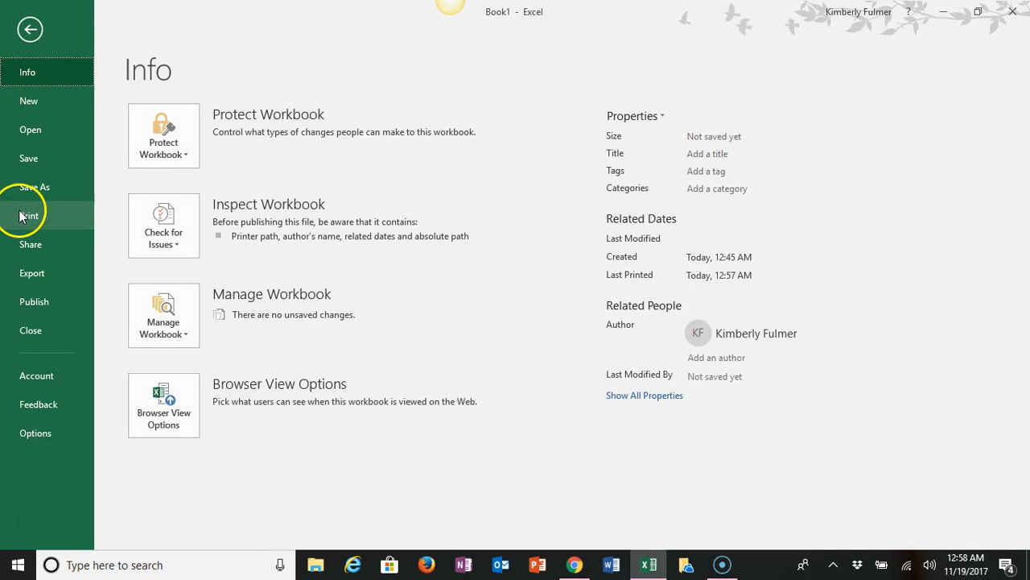
click(22, 215)
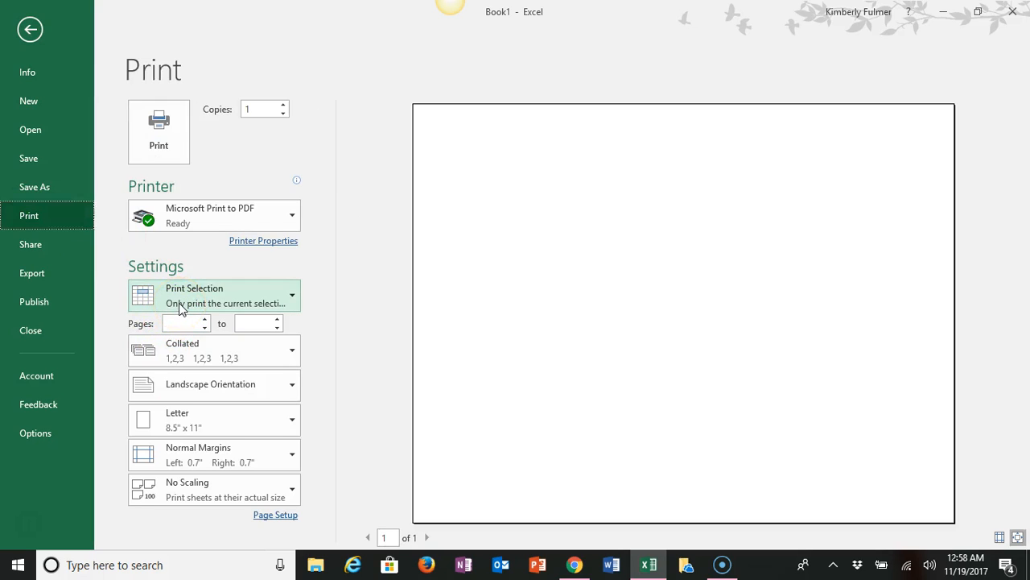
click(179, 303)
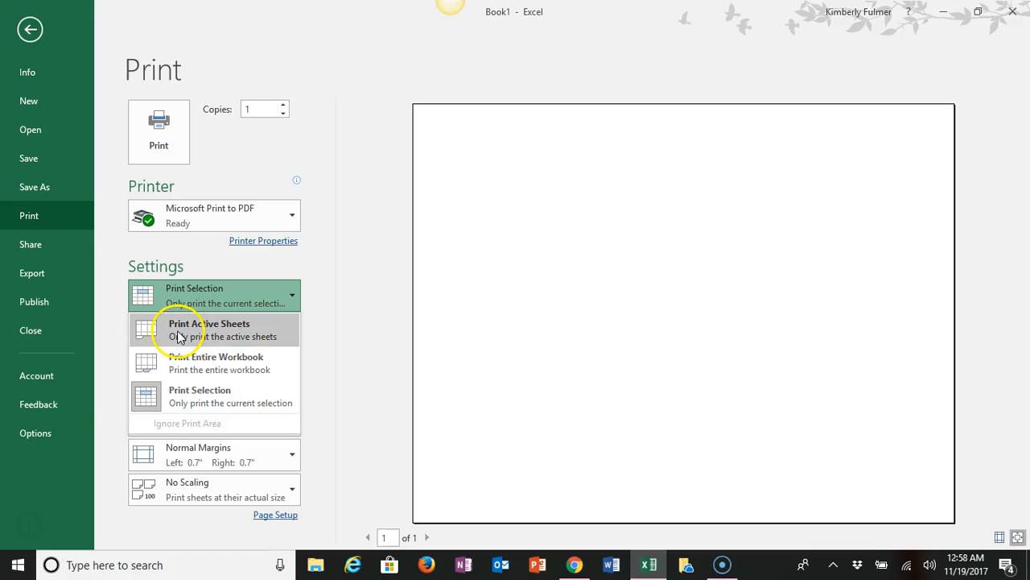
click(178, 336)
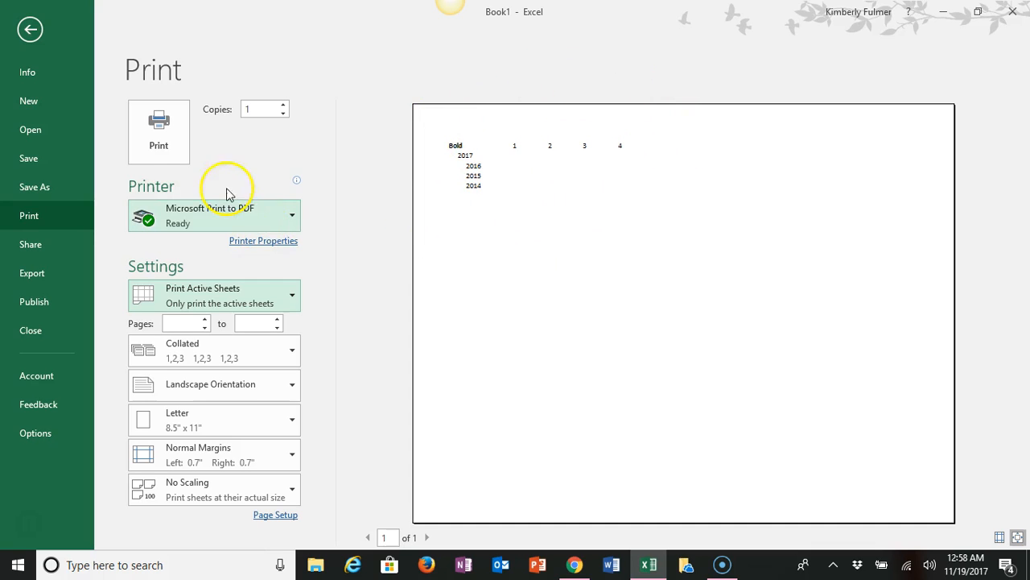
click(32, 29)
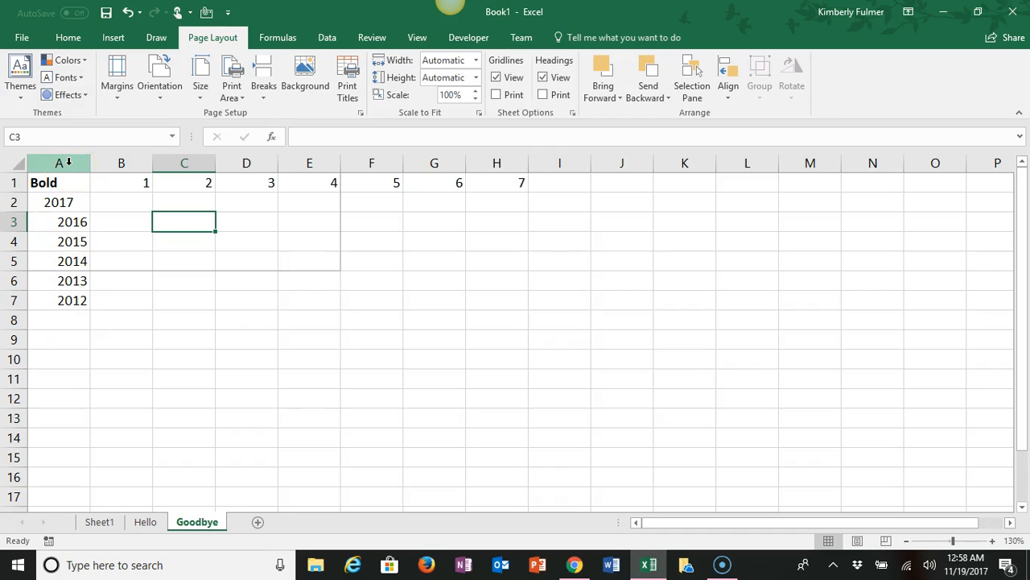
Center the contents of the whole of column A horizontally
click(69, 163)
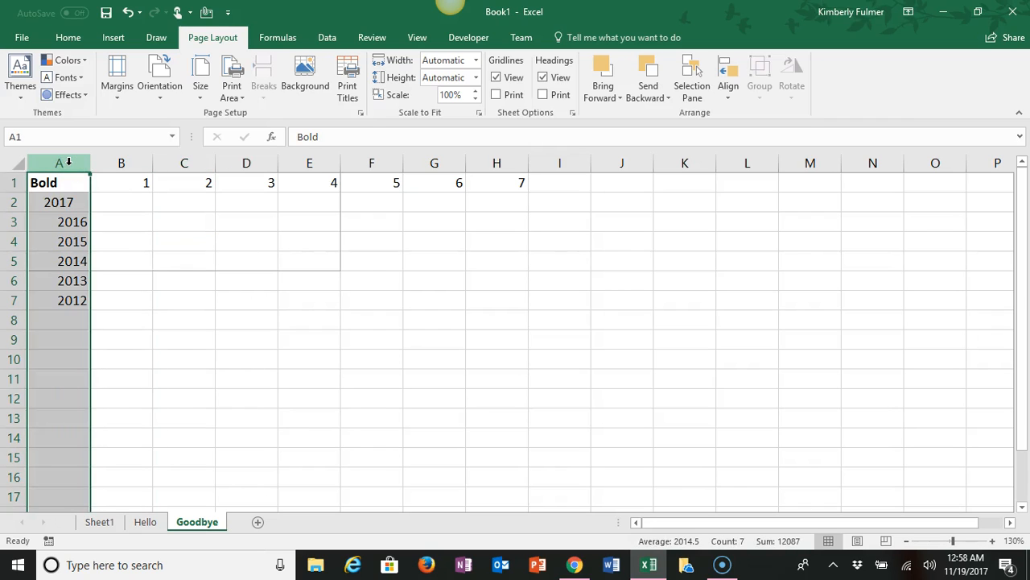
click(68, 39)
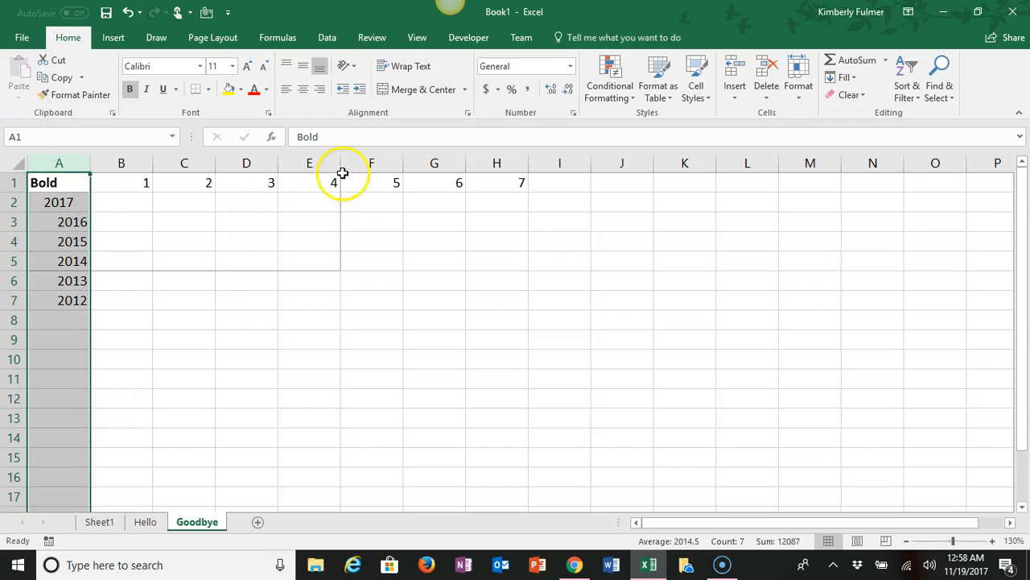
drag(330, 183, 378, 183)
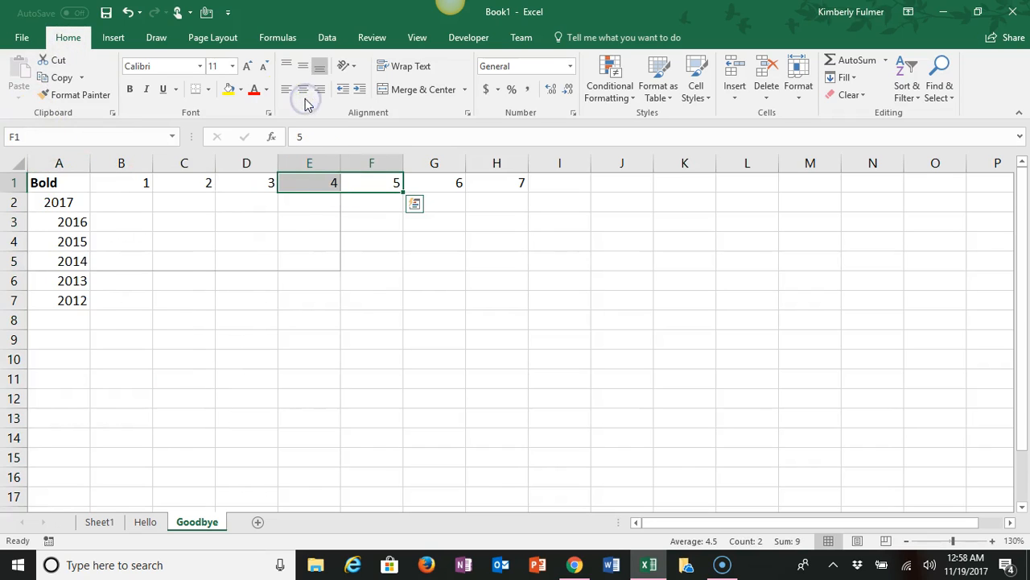
click(69, 162)
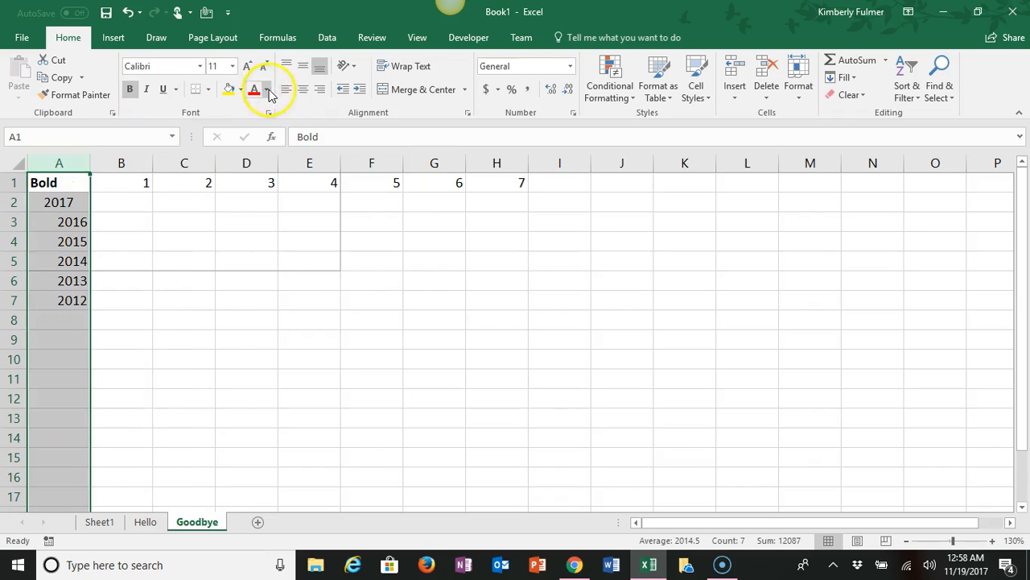
click(304, 93)
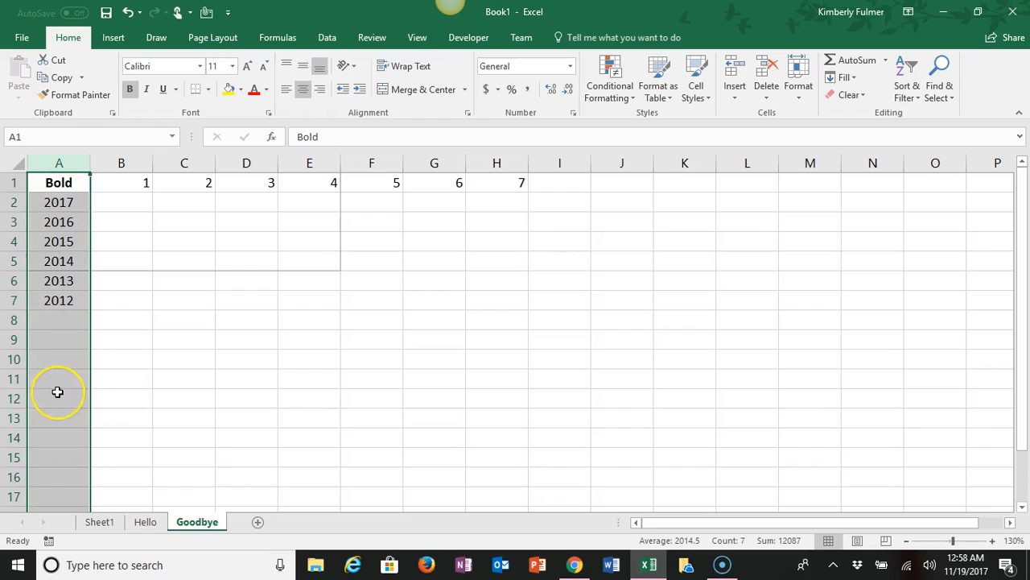
Center the contents of the whole of row 1 horizontally and deselect the row by selecting cell D7
click(12, 183)
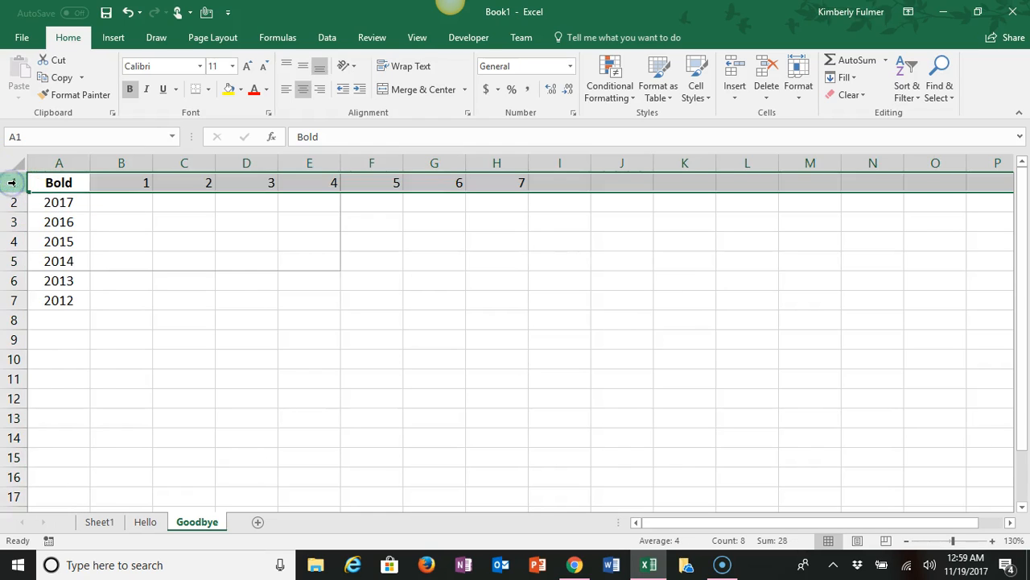
click(304, 90)
click(304, 89)
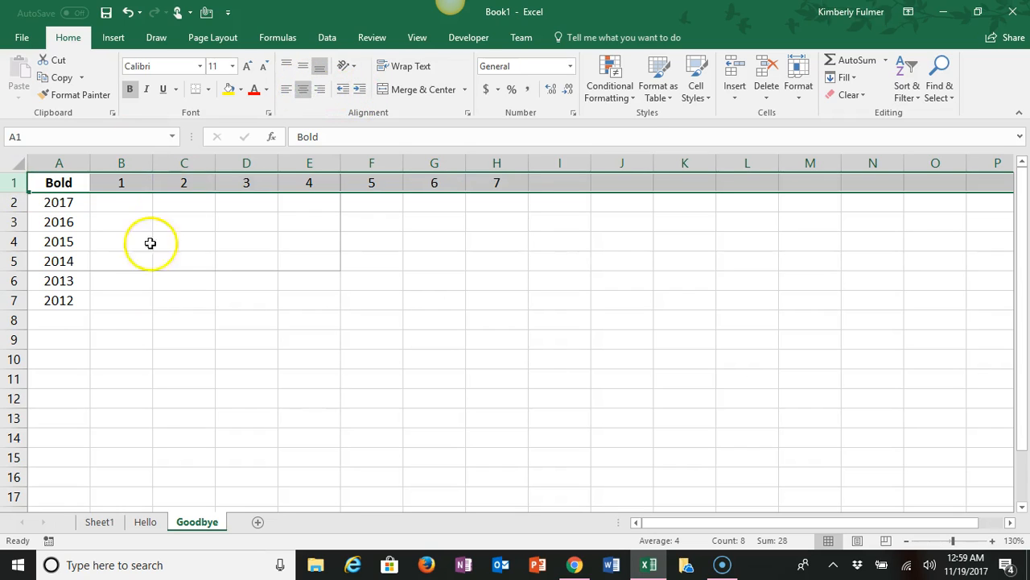
click(222, 292)
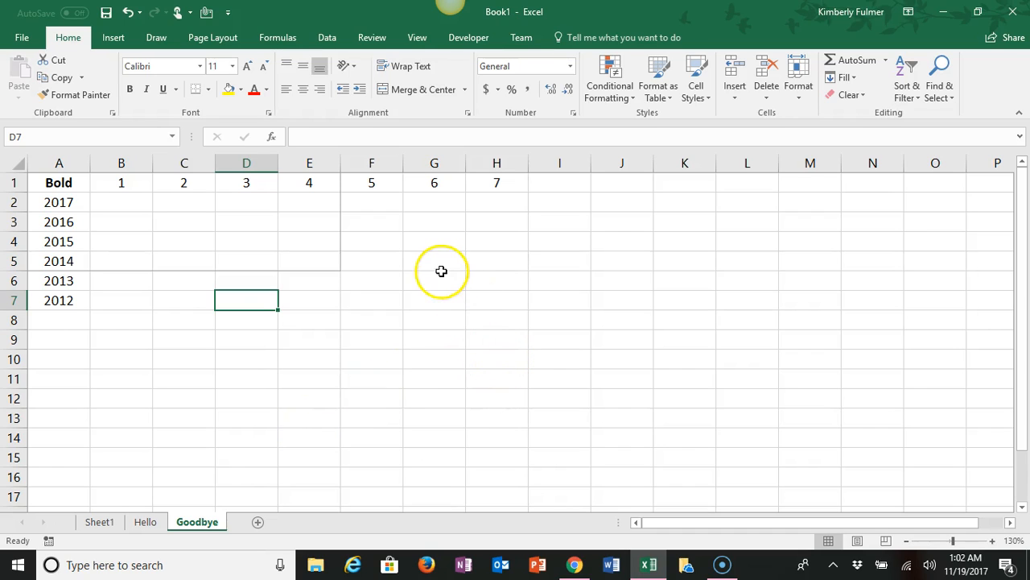
Run a spelling check on the Goodbye sheet, continuing from the beginning of the sheet, and close the completion message
click(372, 38)
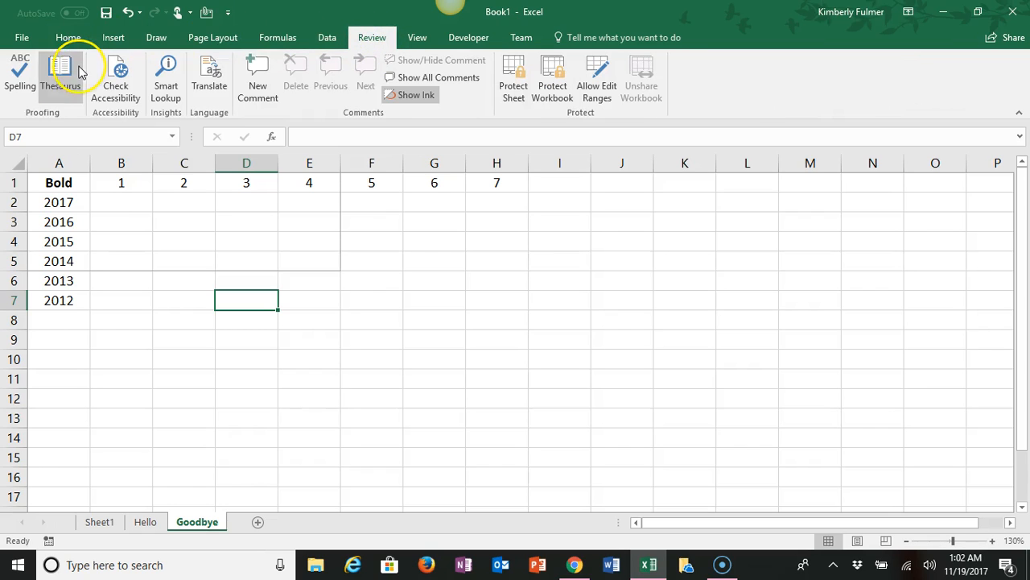
click(29, 86)
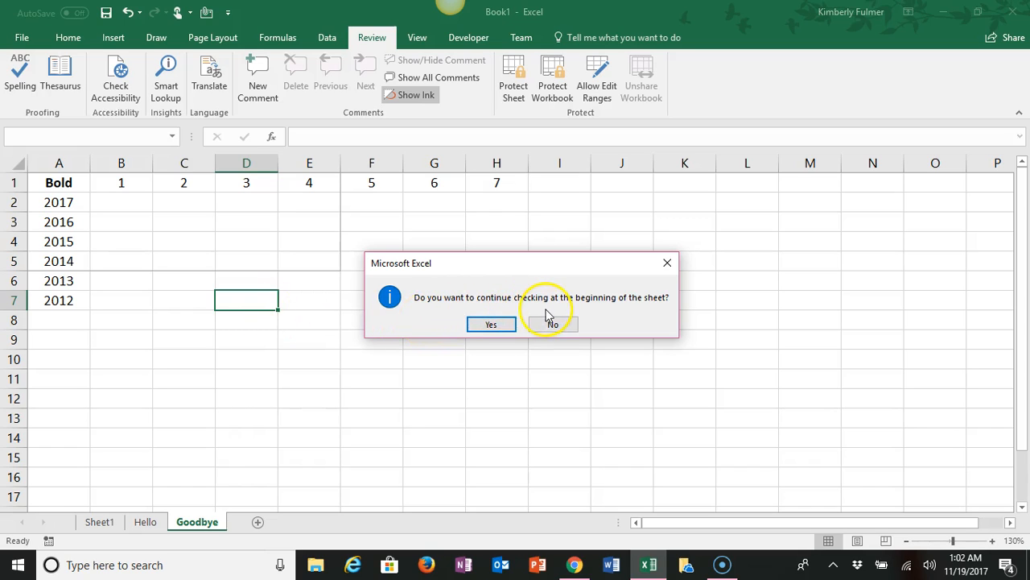
click(499, 327)
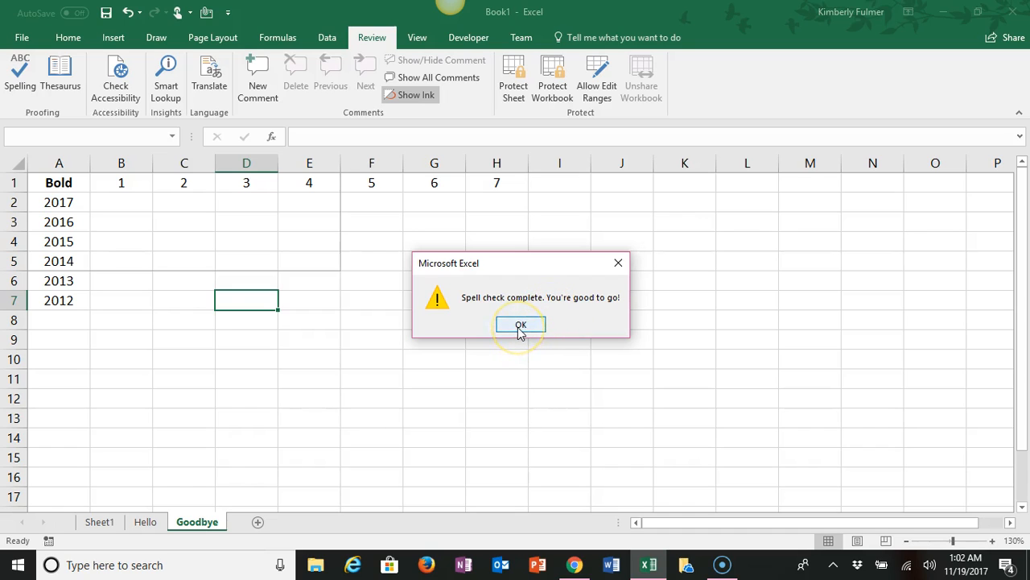
click(520, 326)
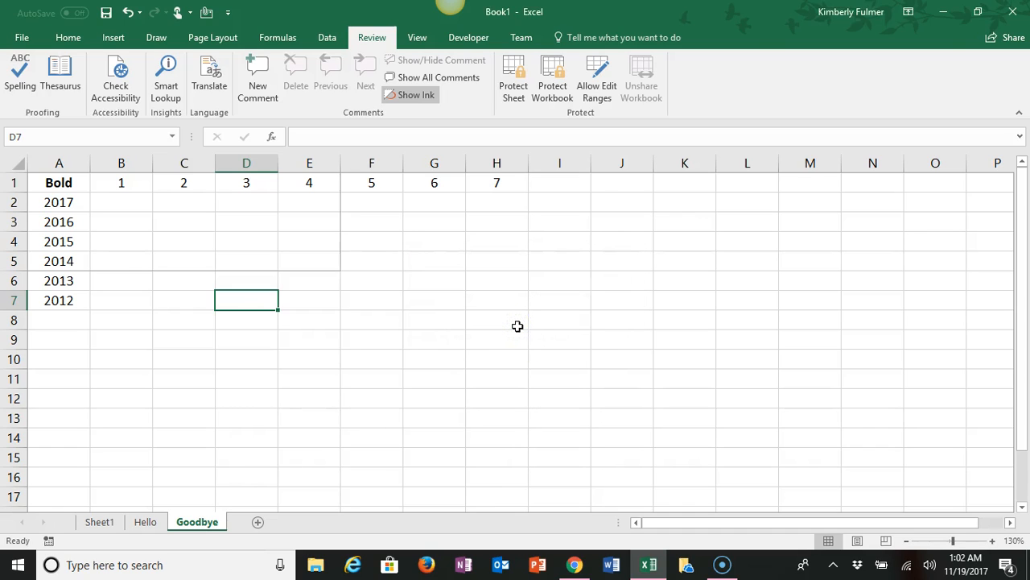